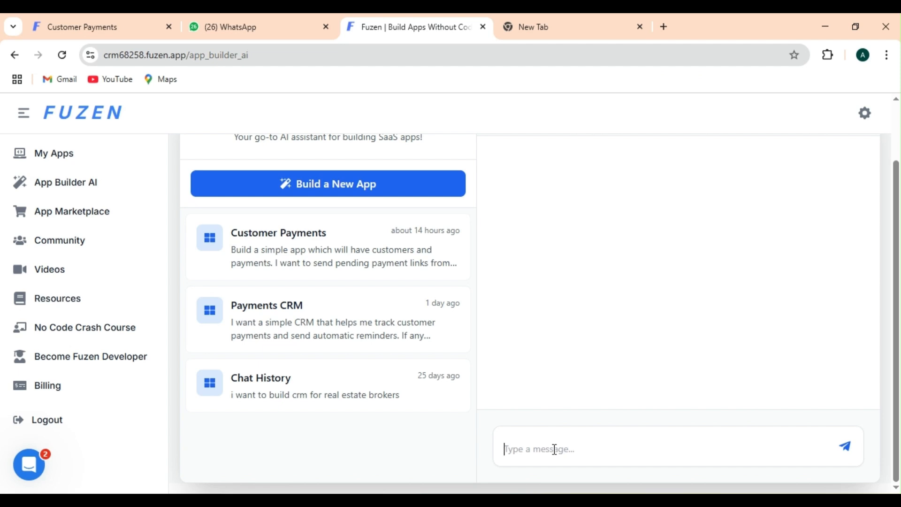
Request a customers-and-payments app sending daily PhonePe links via WhatsApp; draft reply: unique links, WhatsApp Business API
type("Build simple app which will have customers and payments.")
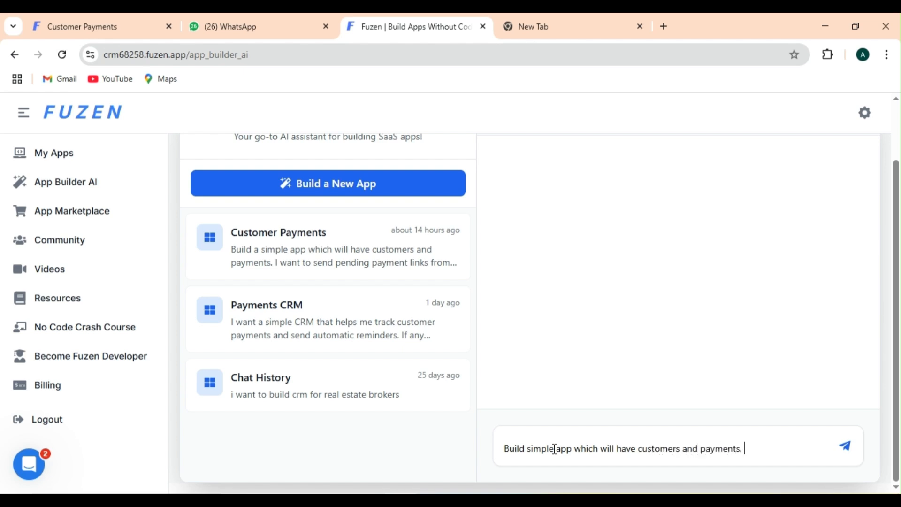
type(" i want to")
type(" send pen")
type("ding payment")
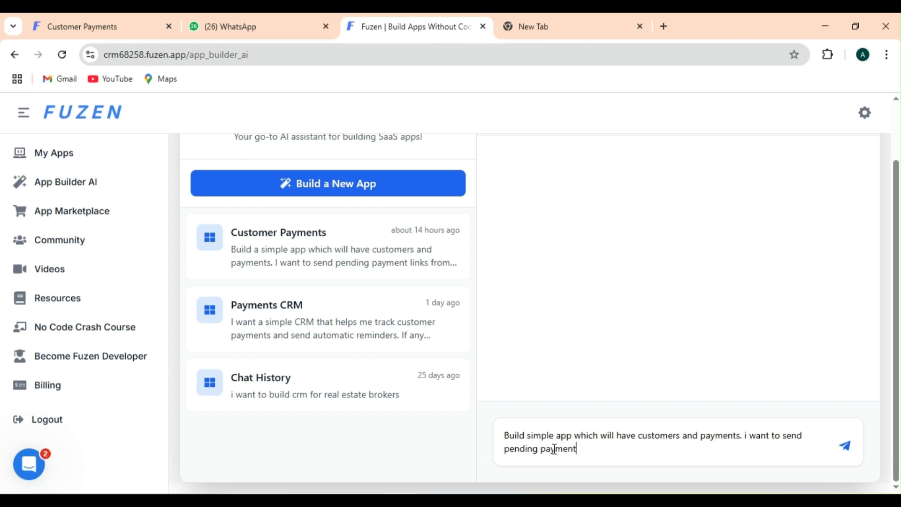
type(" links from phonepe to thei")
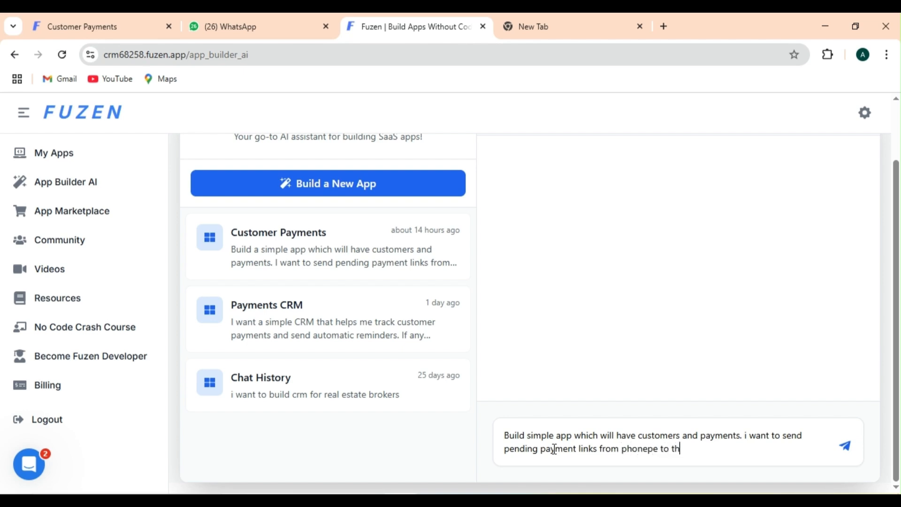
type("r whatsapp daily")
key("Return")
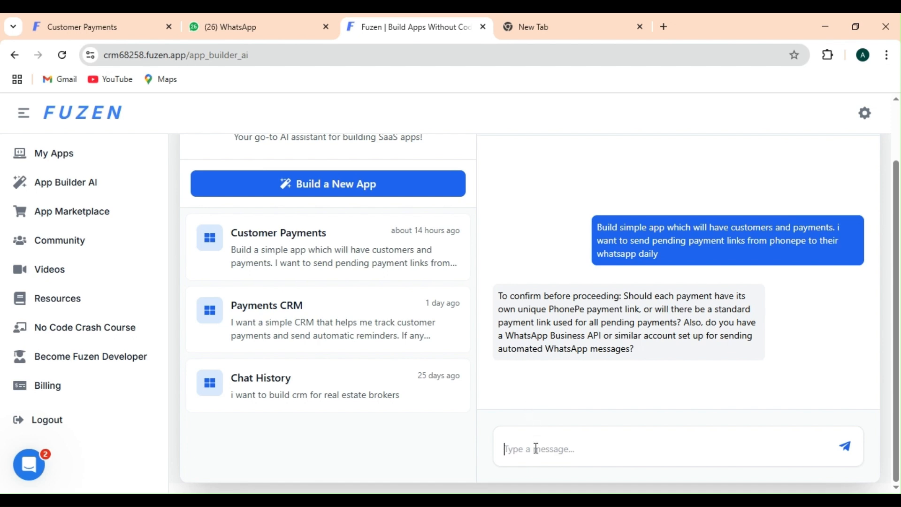
type("keep unique payment link and yes i have whatsapp business api")
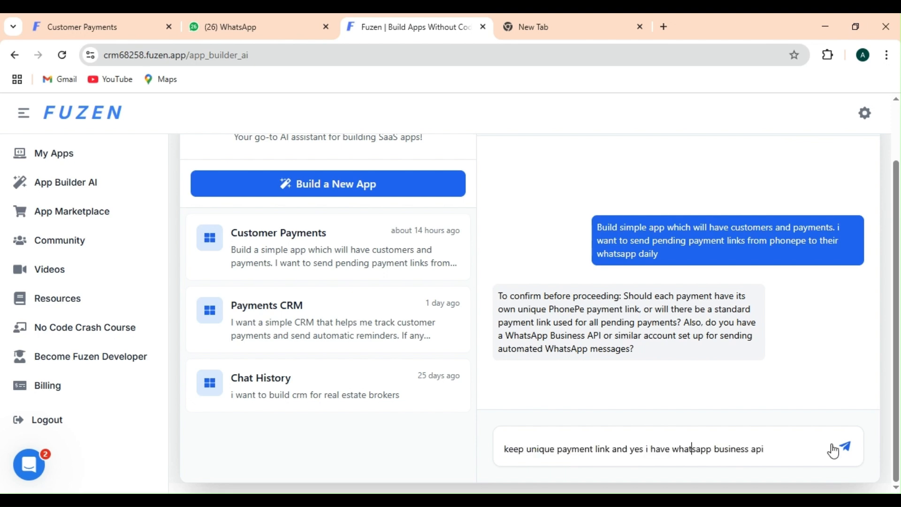
Send the reply confirming unique payment links and an available WhatsApp Business API
left_click(846, 448)
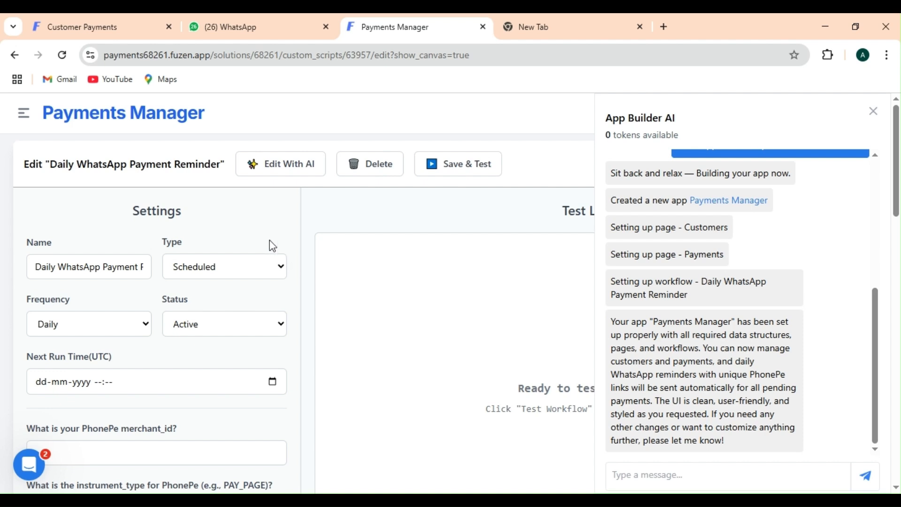
Go to the Payments Manager's Customers page from the sidebar
left_click(26, 117)
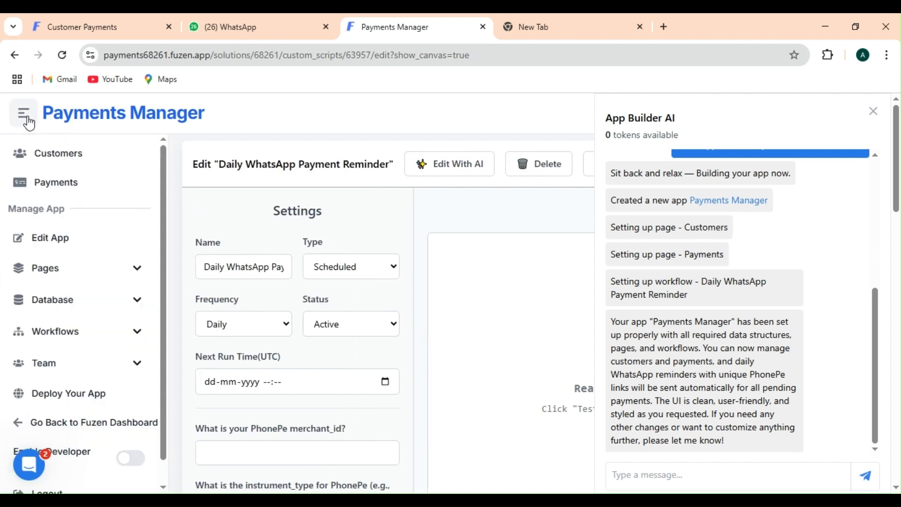
left_click(54, 161)
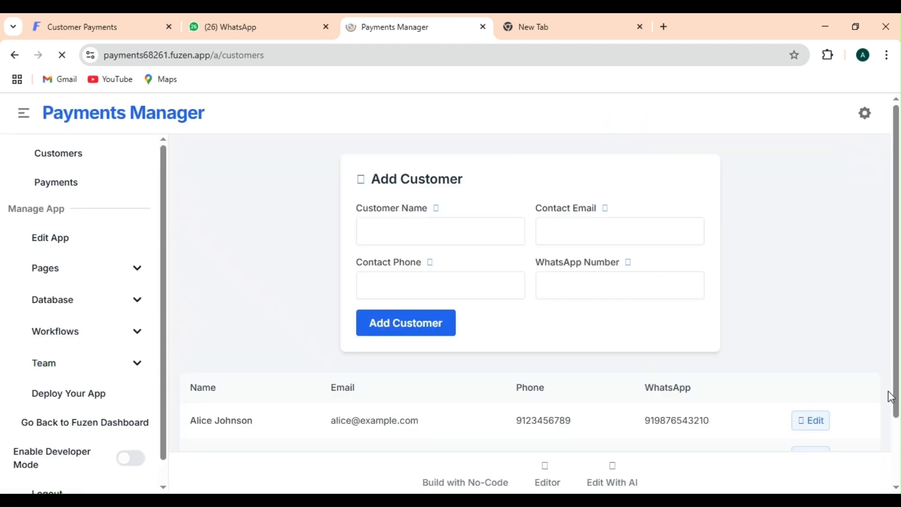
scroll(894, 434, "down", 2)
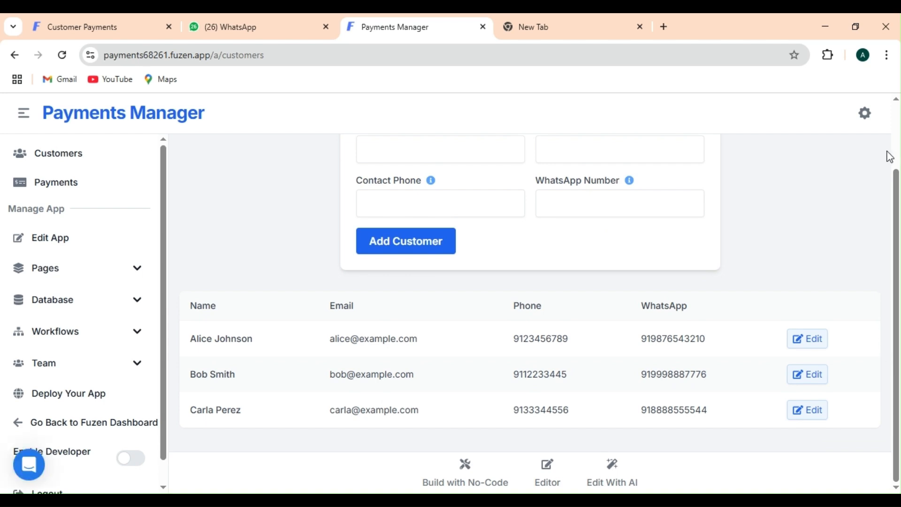
scroll(443, 257, "up", 2)
Enter the customer's full name, e-mail, phone and WhatsApp number, then submit the Add Customer form
left_click(437, 233)
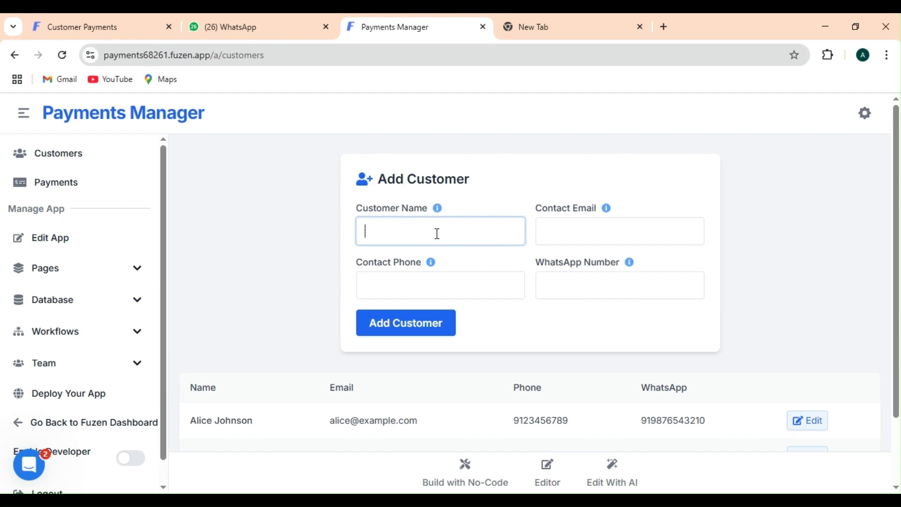
left_click(556, 230)
type("a")
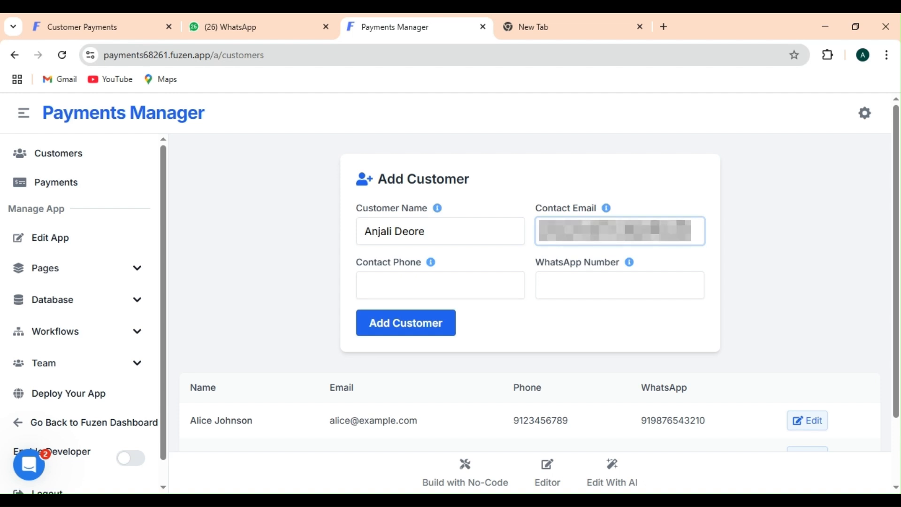
left_click(418, 278)
type("8")
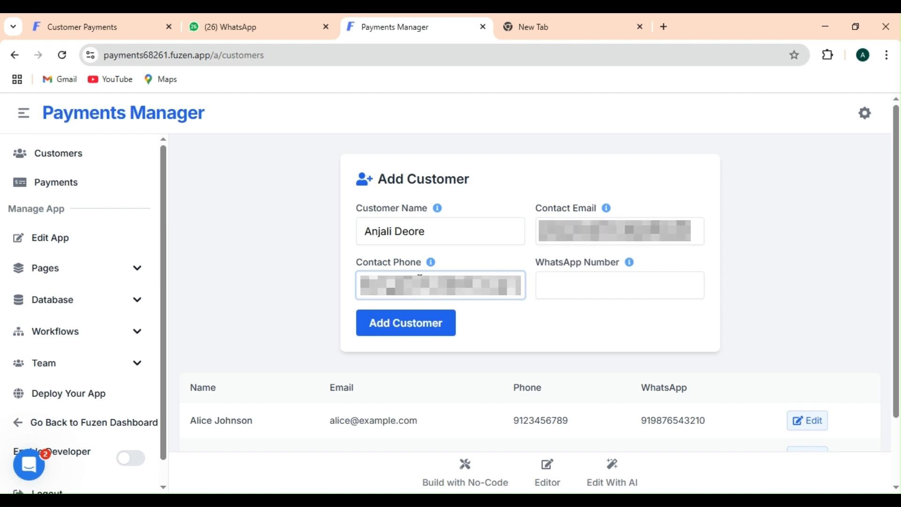
left_click(550, 283)
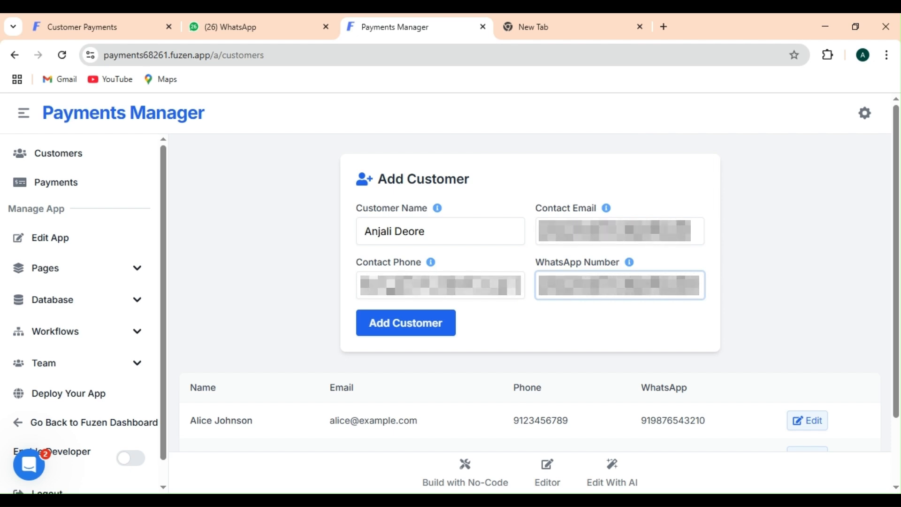
left_click(417, 328)
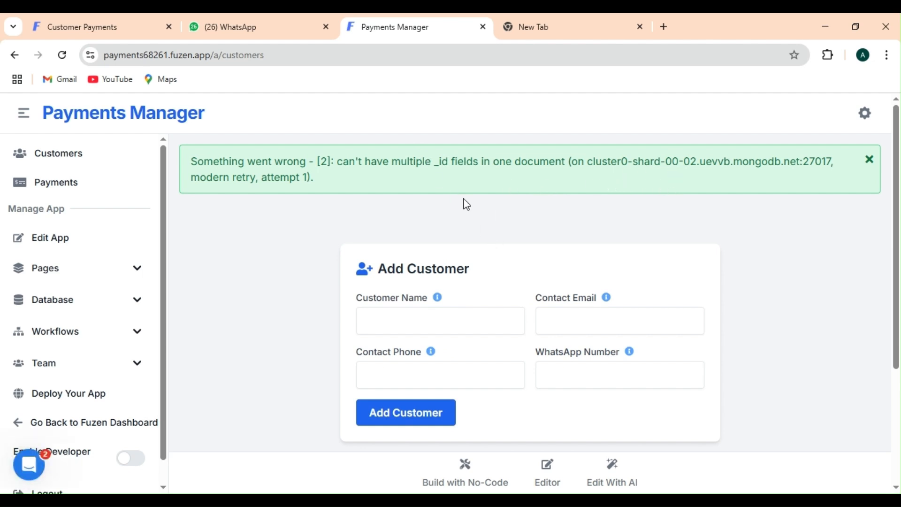
Send the copied "can't have multiple _id fields in one document" error to the App Builder AI
triple_click(404, 155)
key("ctrl+c")
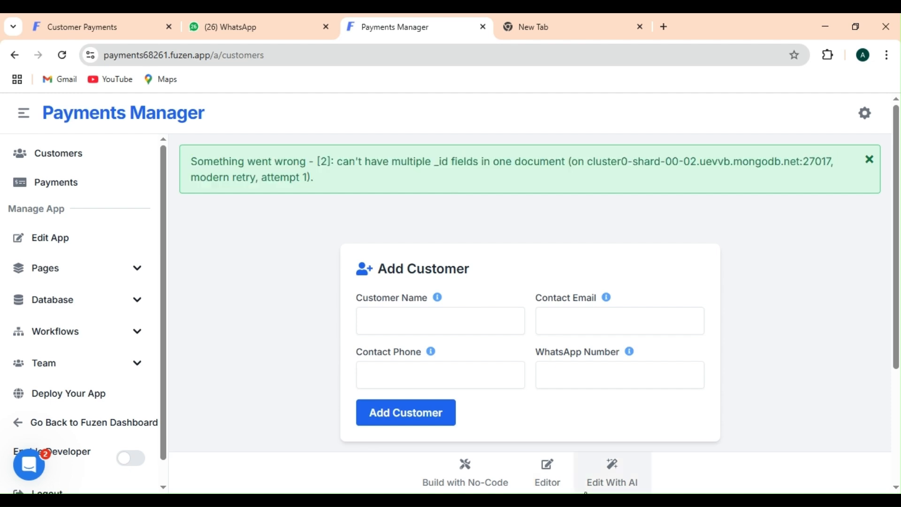
left_click(611, 474)
left_click(669, 472)
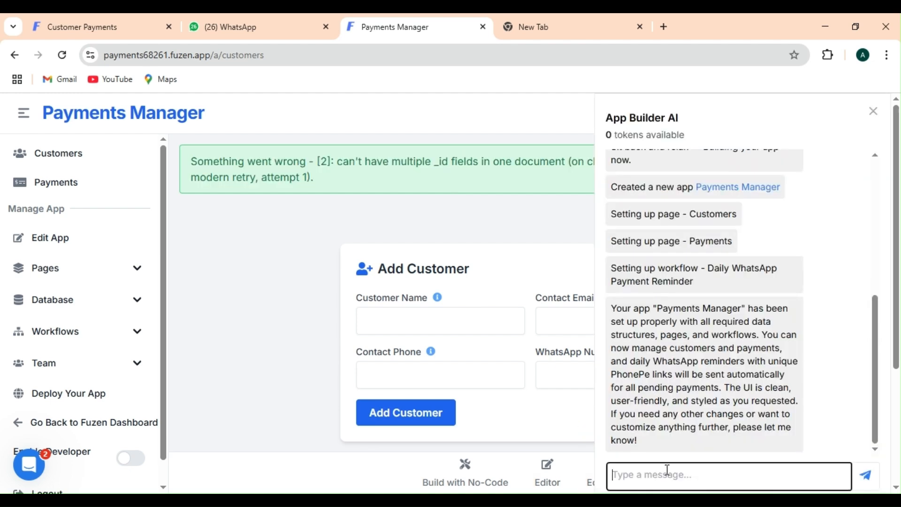
key("ctrl+v")
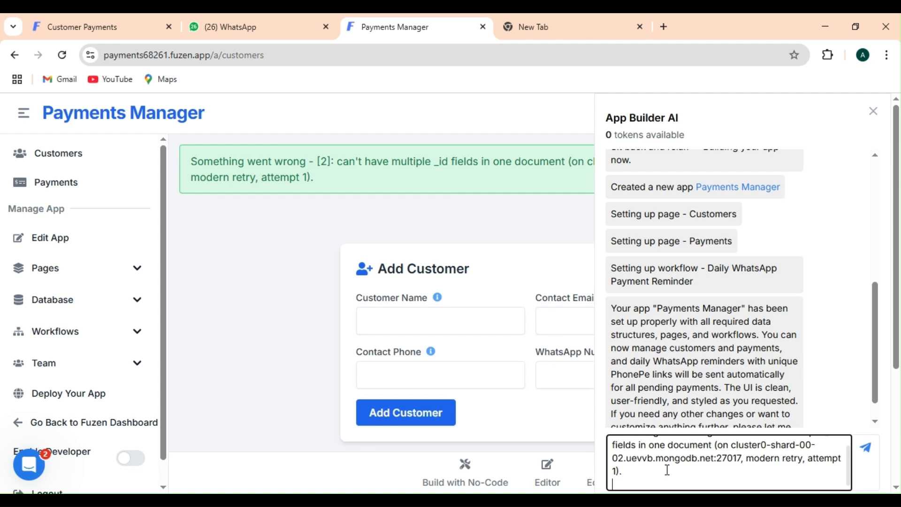
key("Return")
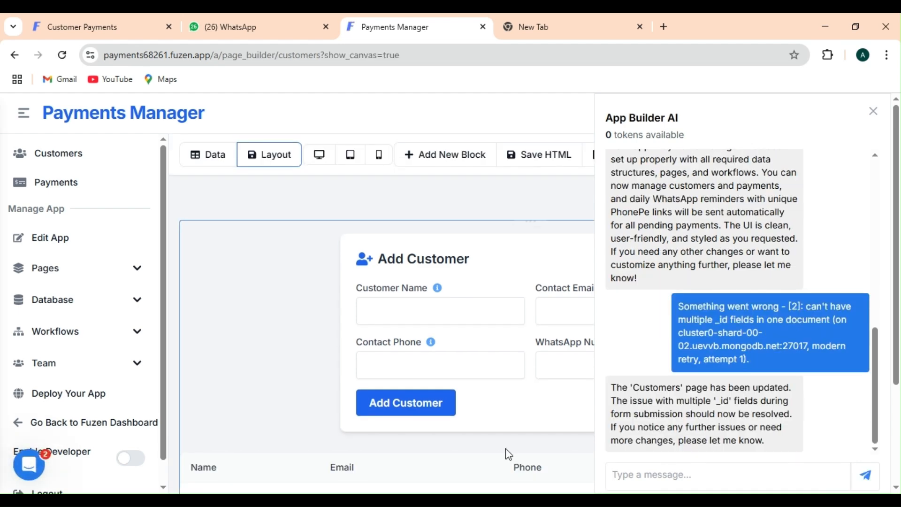
Re-add the customer with full name, e-mail and WhatsApp number and save the record
left_click(48, 162)
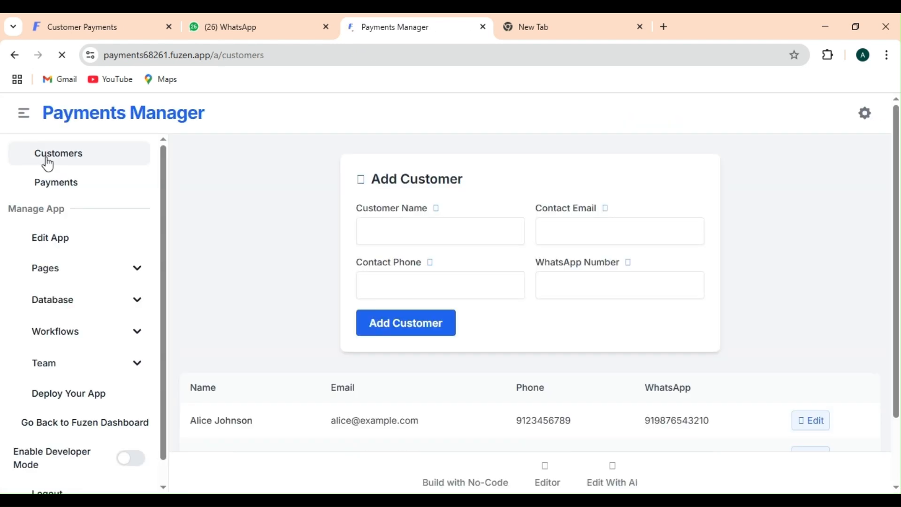
left_click(398, 236)
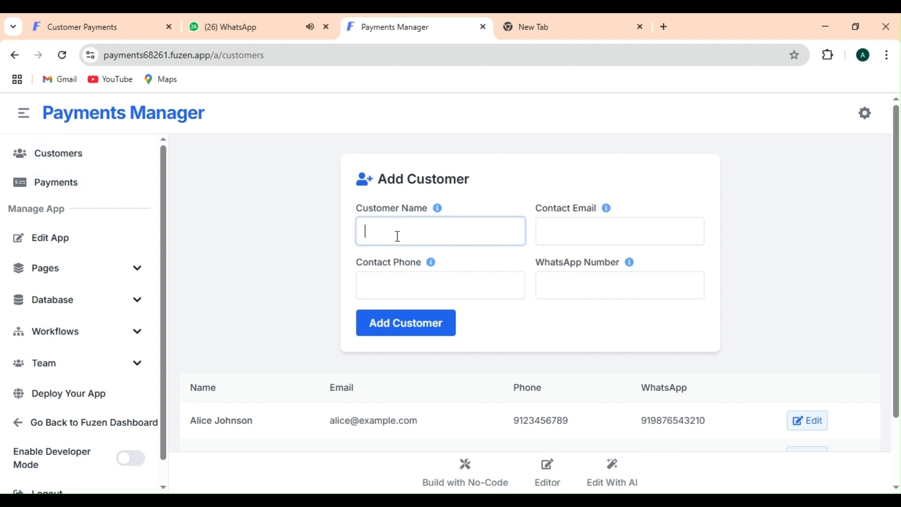
left_click(421, 284)
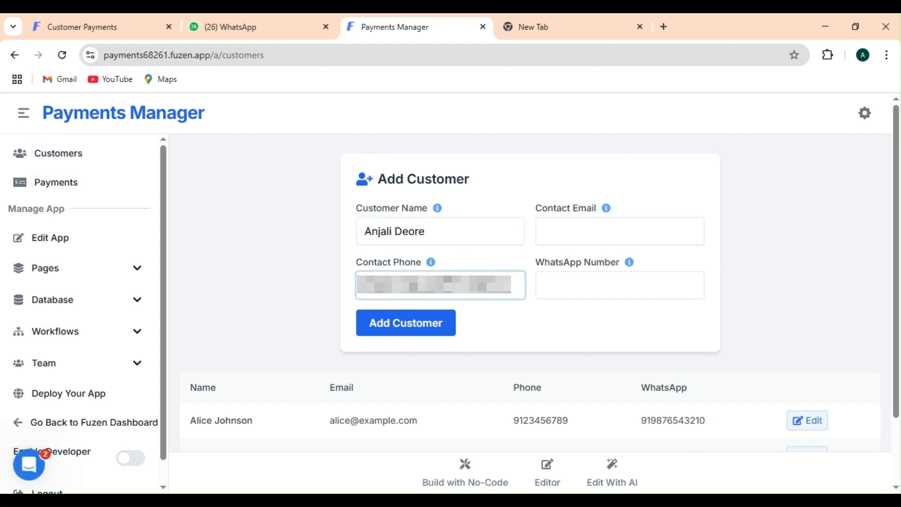
left_click(589, 224)
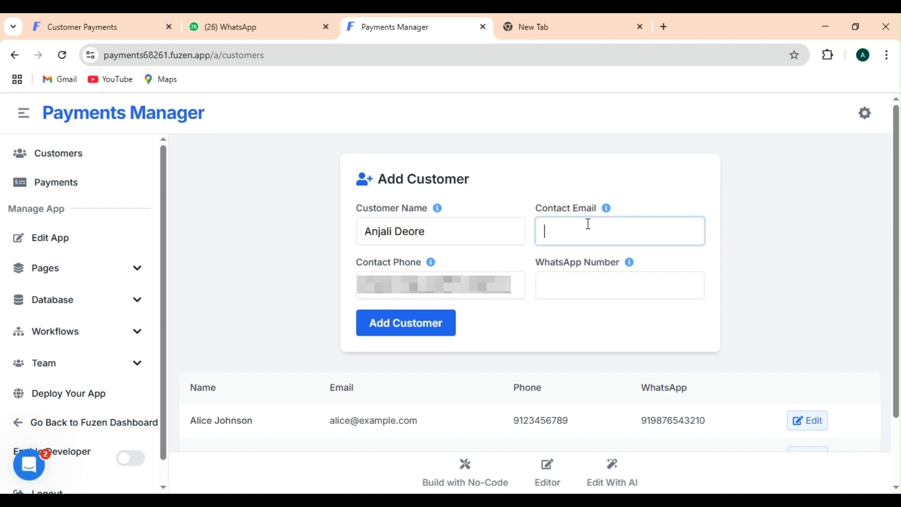
key("ctrl+v")
left_click(576, 292)
key("ctrl+v")
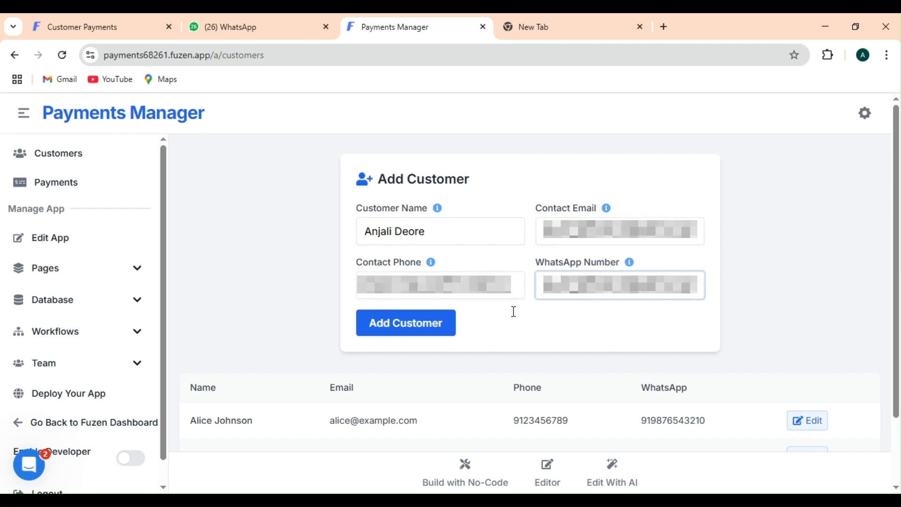
left_click(408, 331)
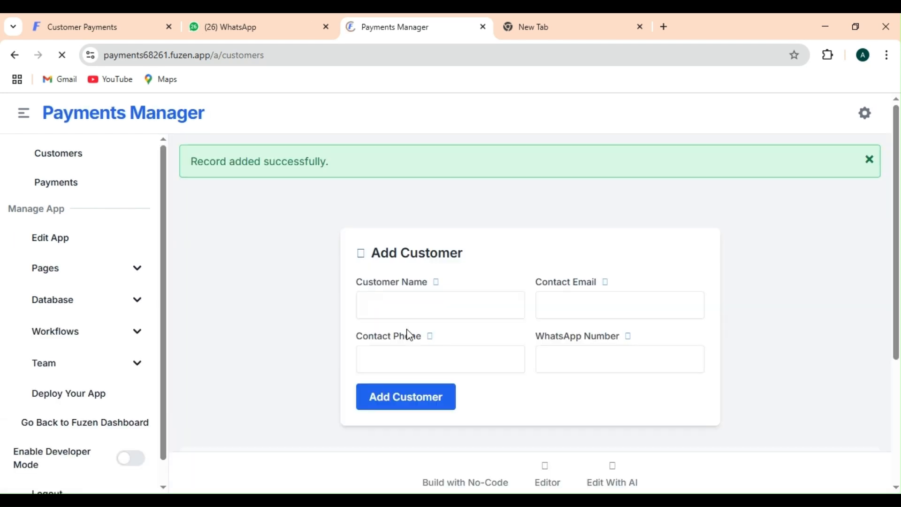
Check the new customer's row in the table, then go to the Payments page
scroll(898, 393, "down", 4)
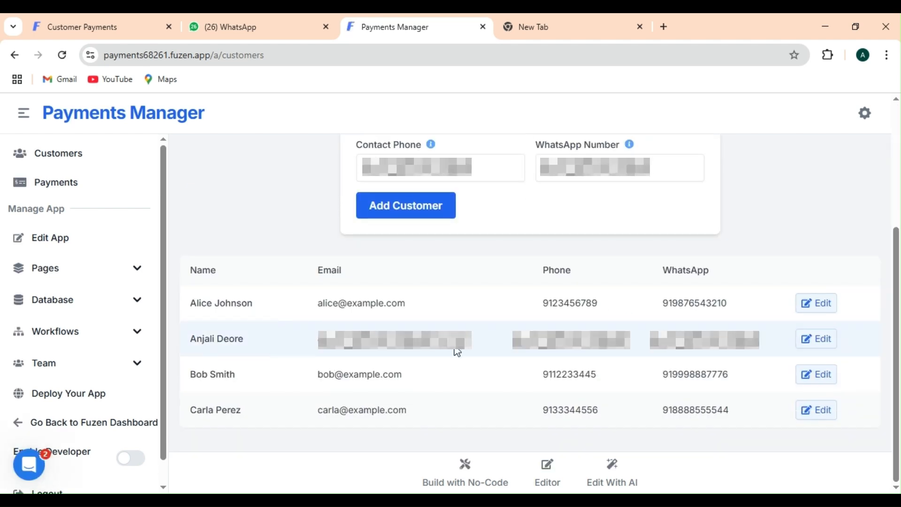
left_click(820, 345)
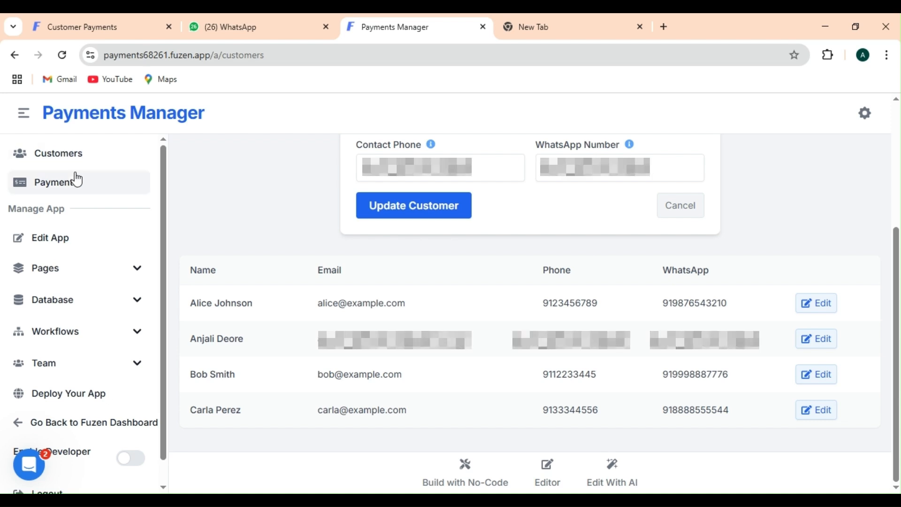
left_click(77, 190)
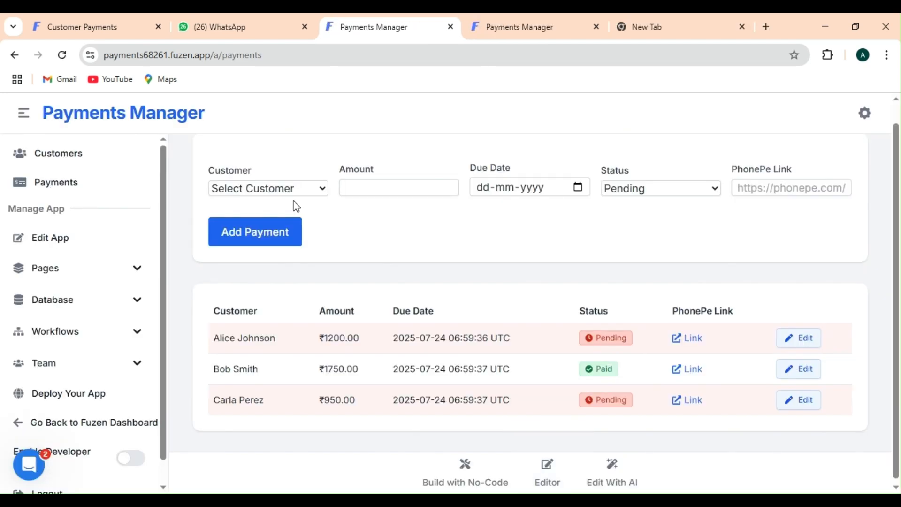
Try adding a ₹100 payment due 24-07-2025 for the new customer
left_click(285, 190)
left_click(273, 281)
left_click(391, 187)
type("100")
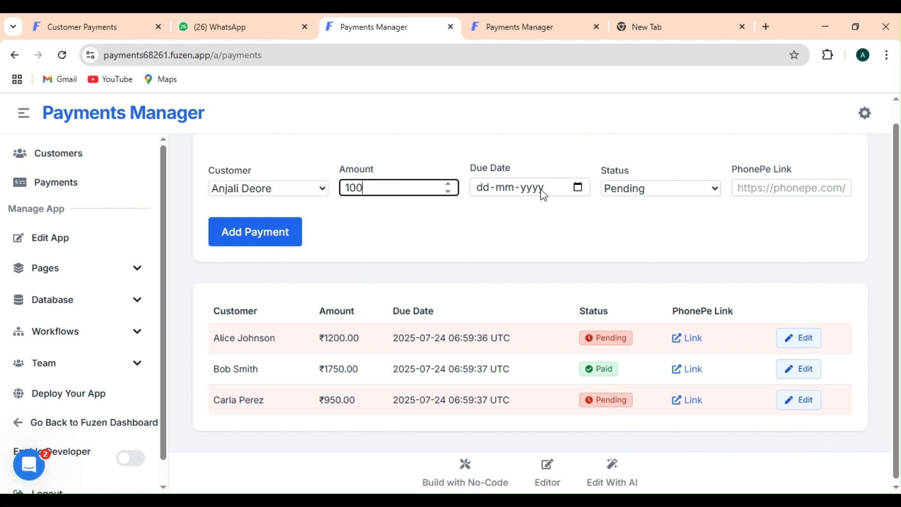
left_click(576, 186)
left_click(556, 300)
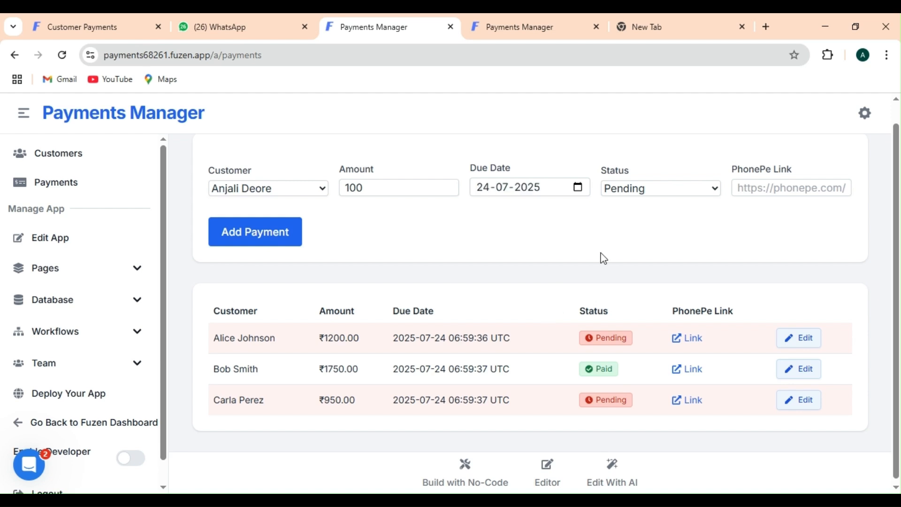
left_click(282, 227)
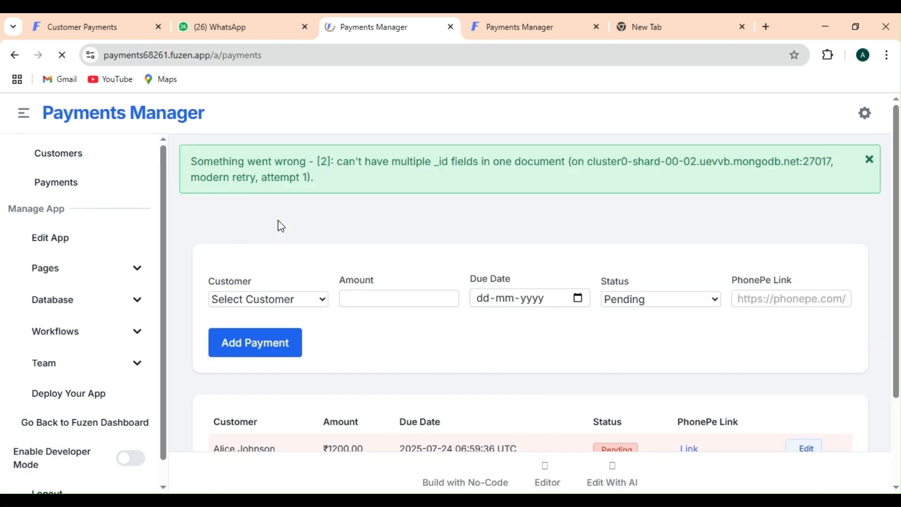
Send the resulting duplicate _id error message to the AI app-builder assistant
triple_click(232, 160)
key("ctrl+c")
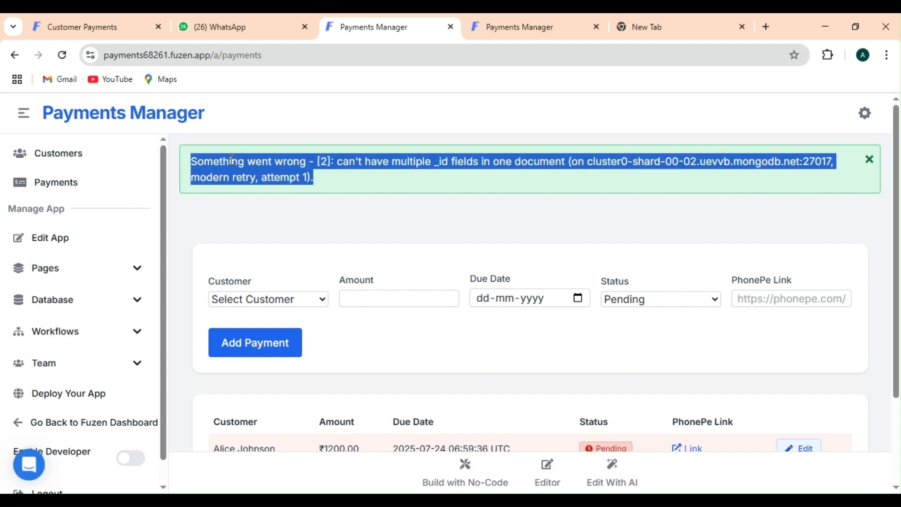
left_click(398, 234)
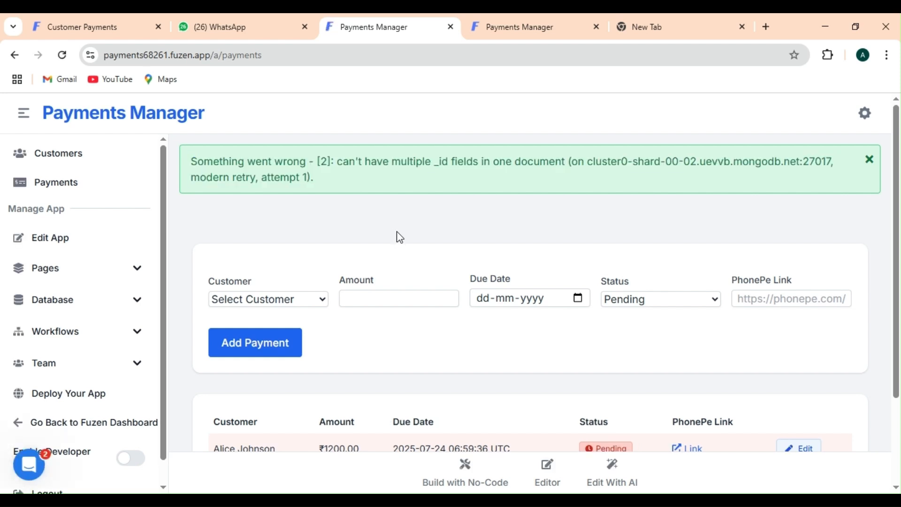
left_click(606, 484)
left_click(666, 479)
key("ctrl+v")
key("Return")
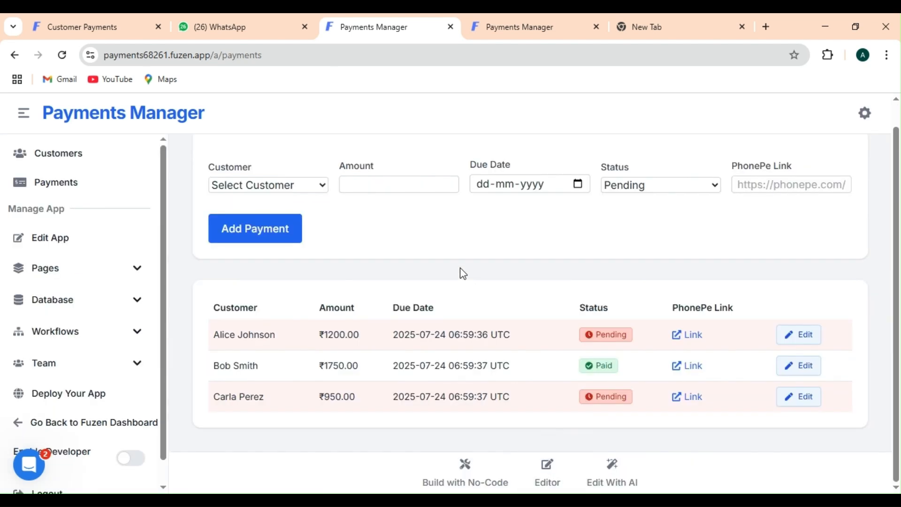
Add a pending ₹200 payment due 24-07-2025 for the customer
left_click(287, 185)
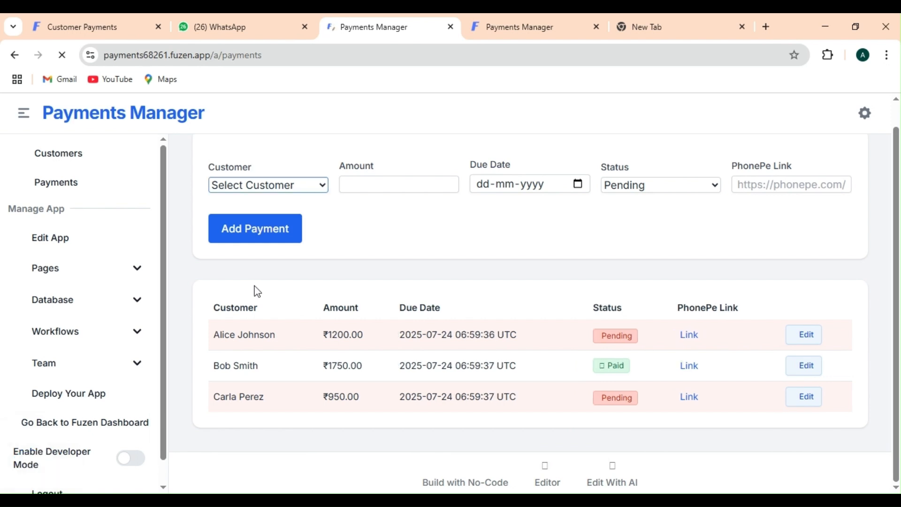
left_click(254, 282)
left_click(374, 183)
type("200")
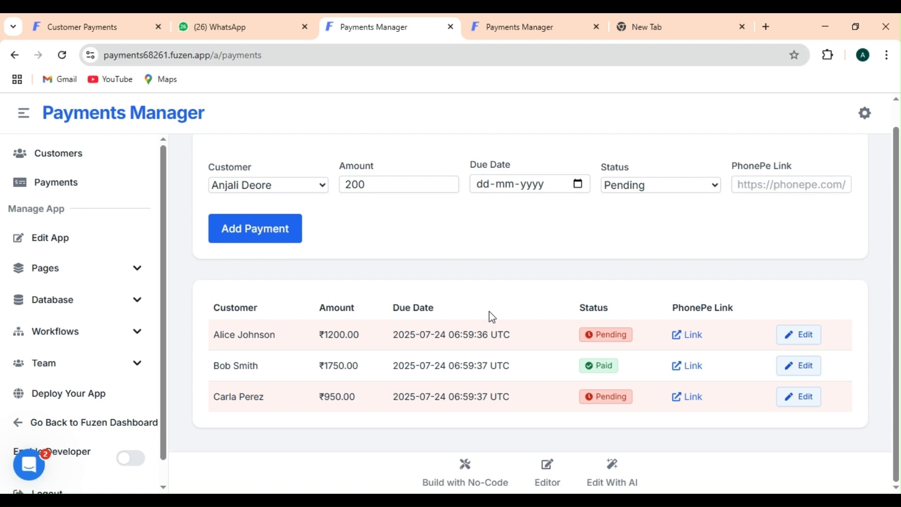
left_click(548, 309)
left_click(236, 232)
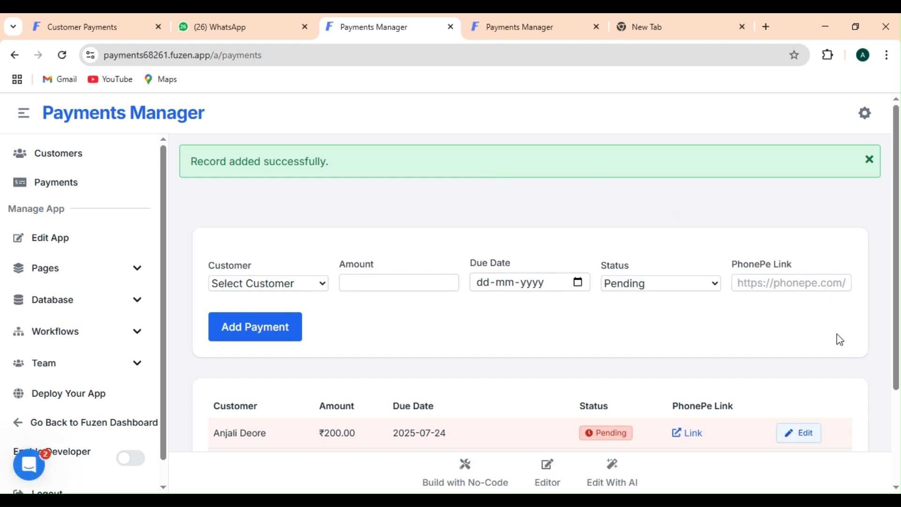
scroll(875, 344, "down", 2)
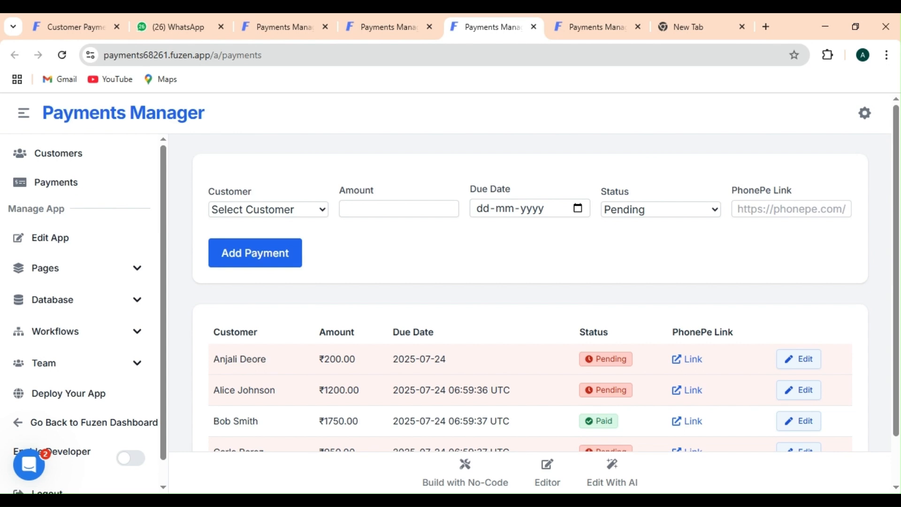
Open the Daily WhatsApp Payment Reminder workflow from the Workflows list
left_click(56, 331)
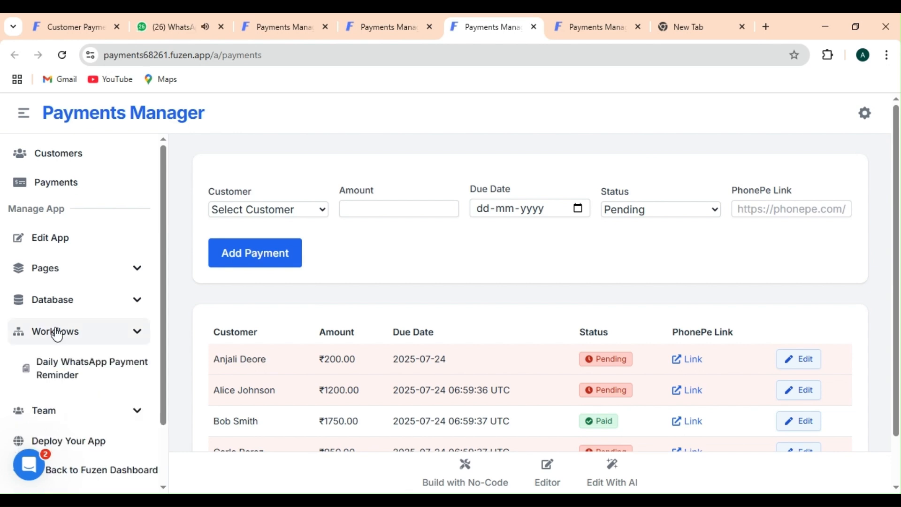
left_click(87, 375)
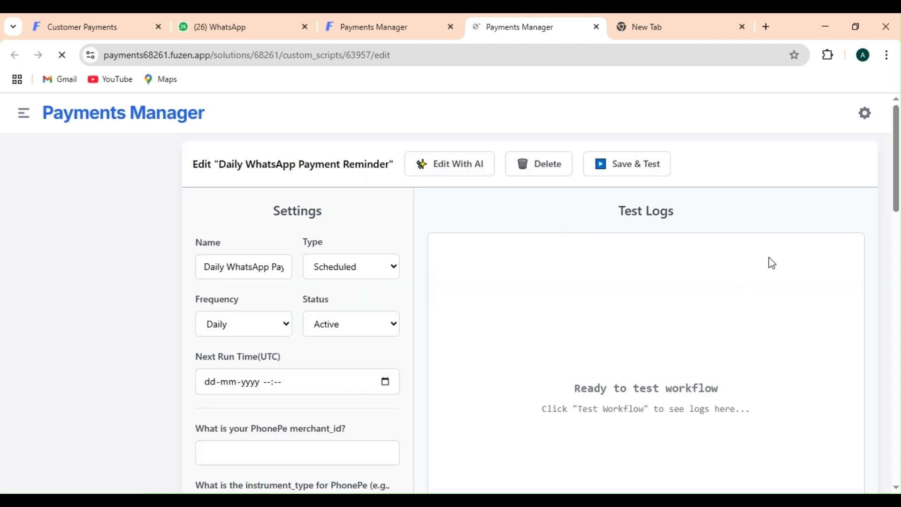
scroll(894, 241, "down", 7)
left_click(897, 190)
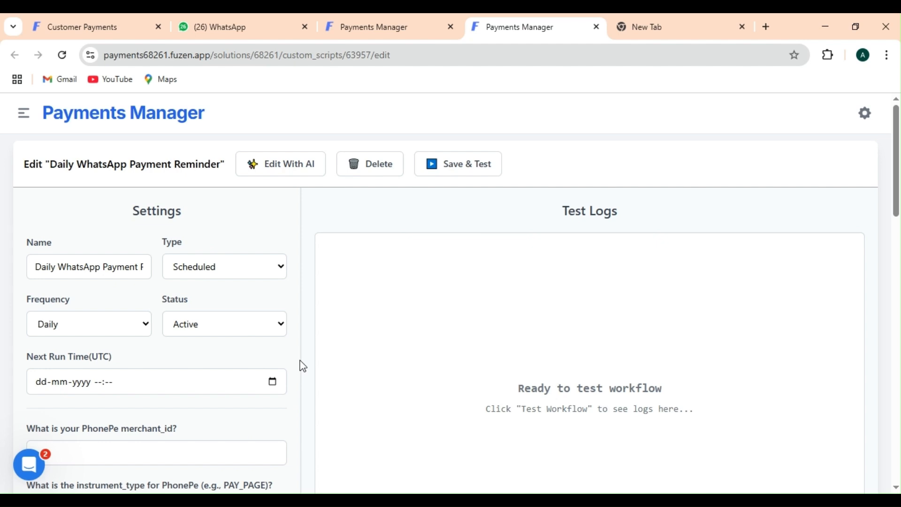
scroll(300, 365, "down", 3)
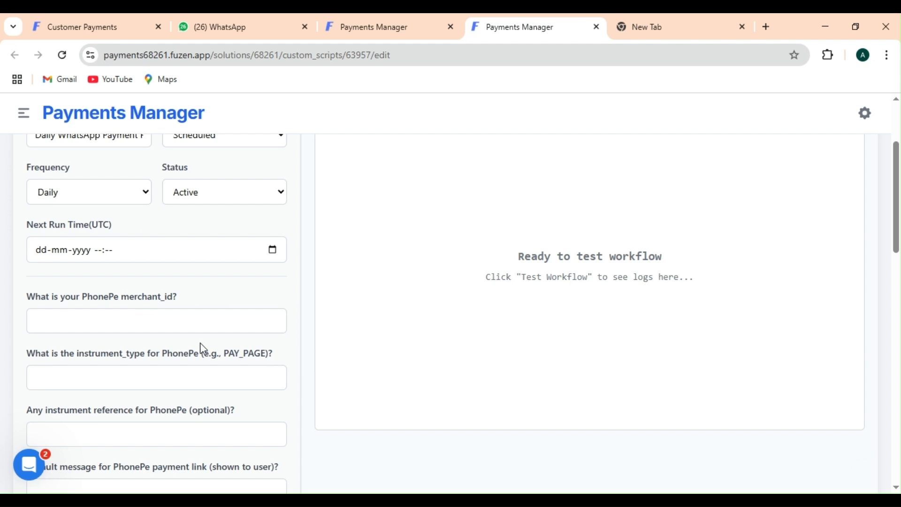
Fill the PhonePe merchant_id, instrument_type 123, instrument reference 123 and default message 'Test'
left_click(189, 319)
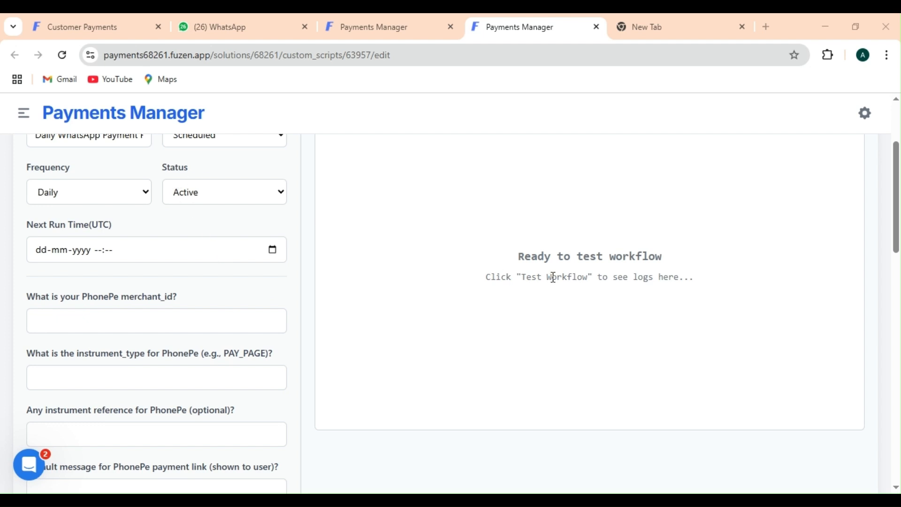
left_click(240, 330)
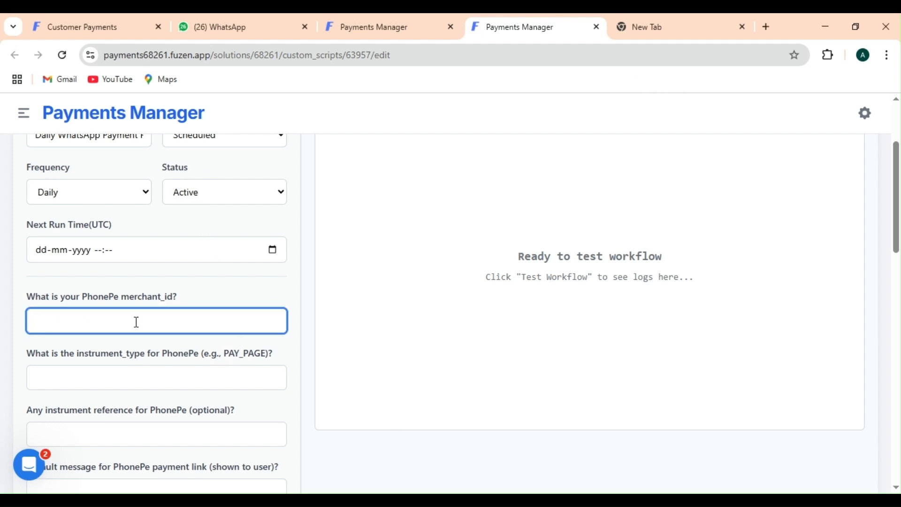
key("ctrl+v")
left_click(71, 384)
type("123")
left_click(294, 339)
scroll(294, 337, "down", 2)
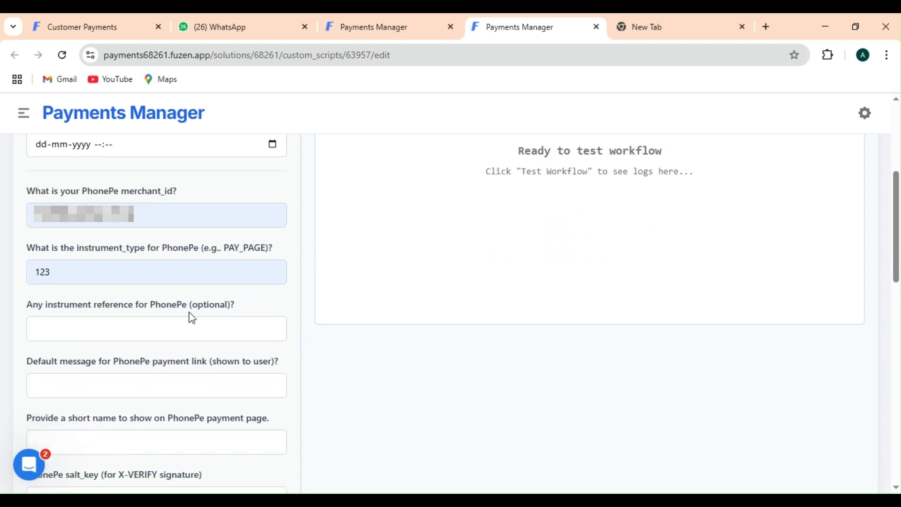
left_click(192, 320)
type("123")
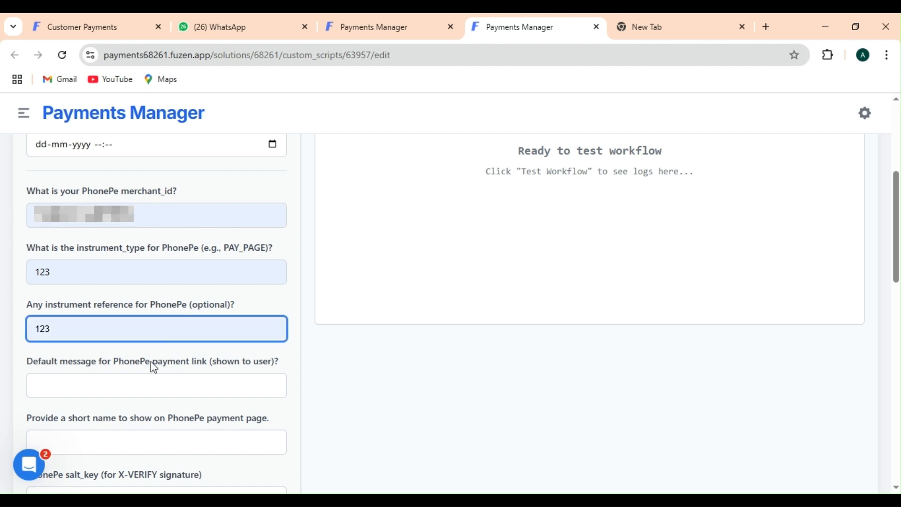
left_click(86, 389)
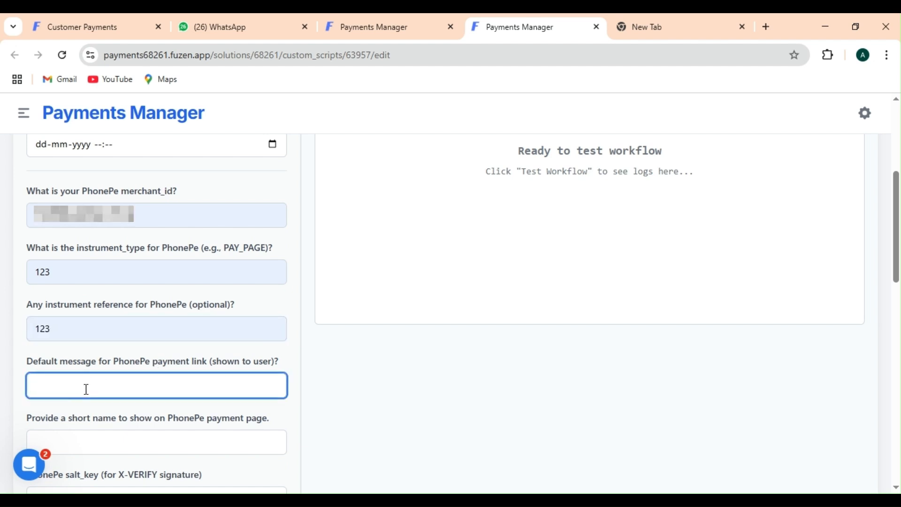
type("hii")
key("ctrl+a")
type("Test")
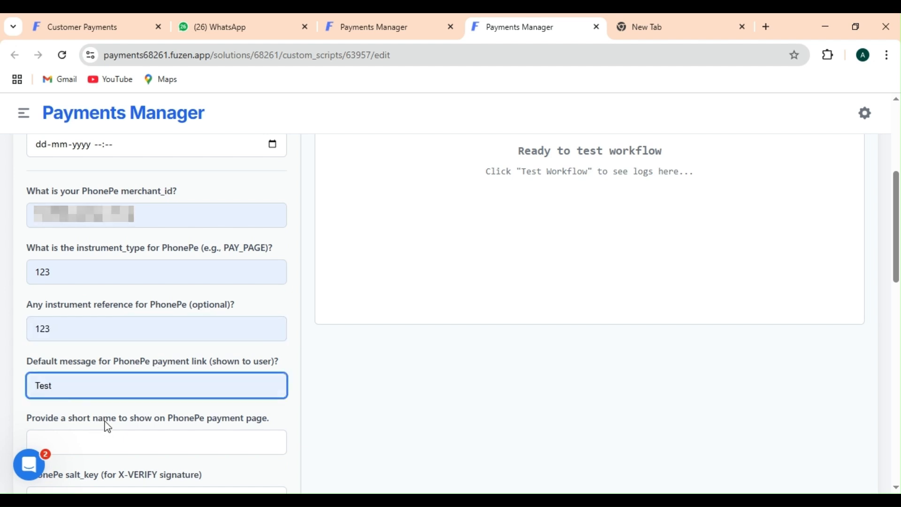
left_click(298, 357)
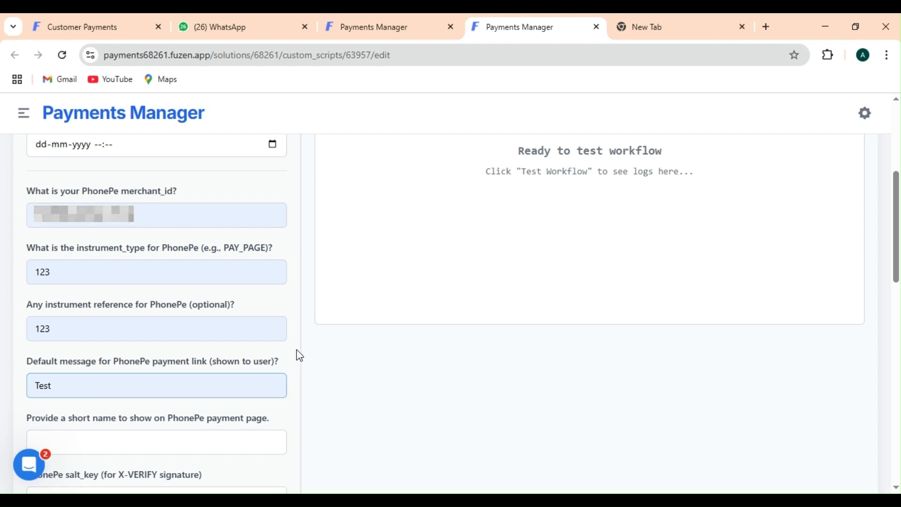
Set short name 'test', paste the PhonePe salt_key, salt_index 1 and storeId 123
scroll(299, 354, "down", 2)
left_click(241, 342)
left_click(136, 376)
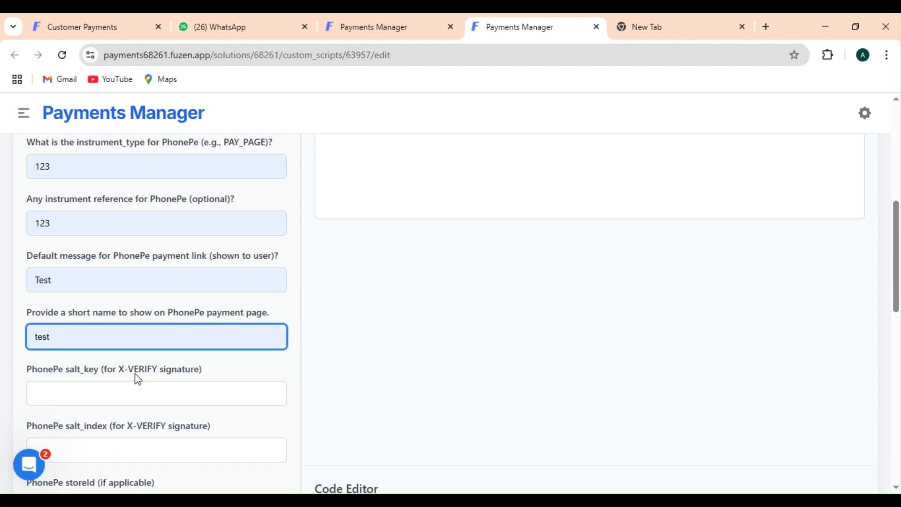
left_click(136, 394)
key("ctrl+v")
left_click(132, 427)
left_click(291, 406)
scroll(291, 407, "down", 2)
left_click(164, 345)
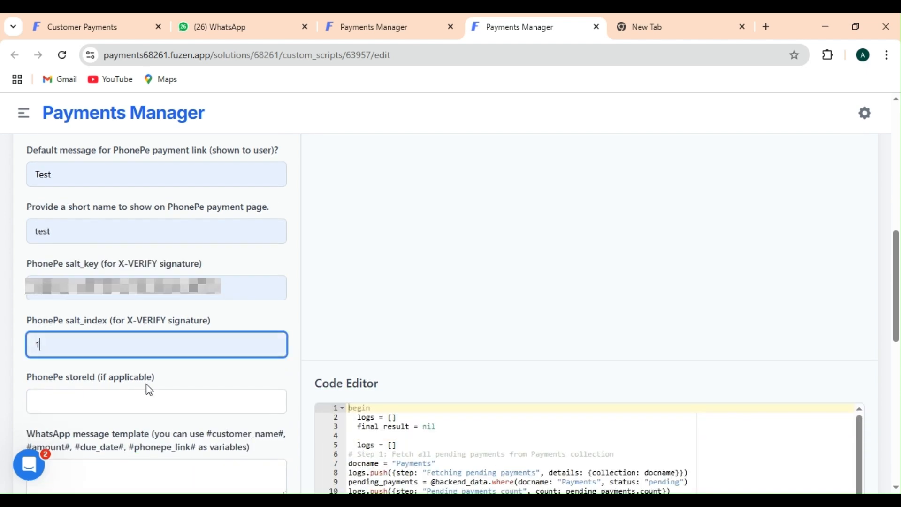
left_click(146, 385)
left_click(141, 400)
left_click(291, 344)
scroll(291, 344, "down", 3)
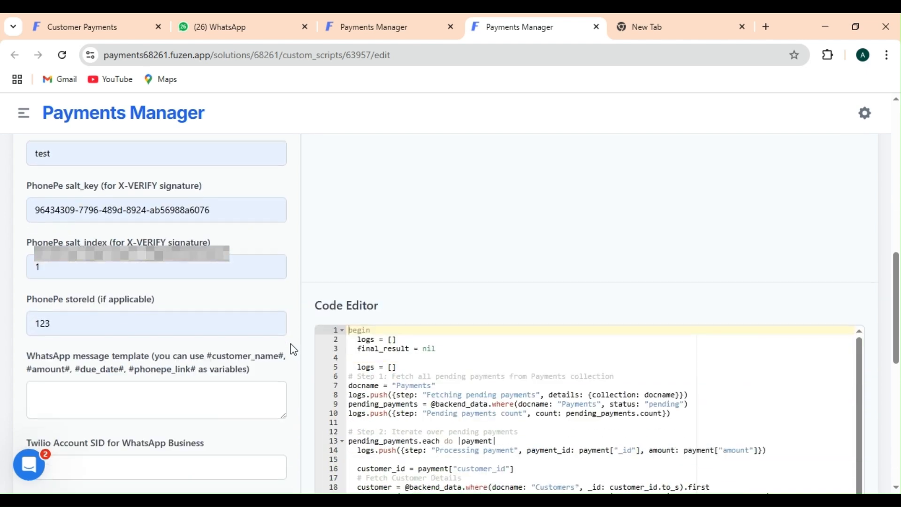
scroll(223, 346, "down", 1)
Enter template 'this is your link #phonepe_link#', Twilio SID, auth token and WhatsApp number, then save
left_click(223, 329)
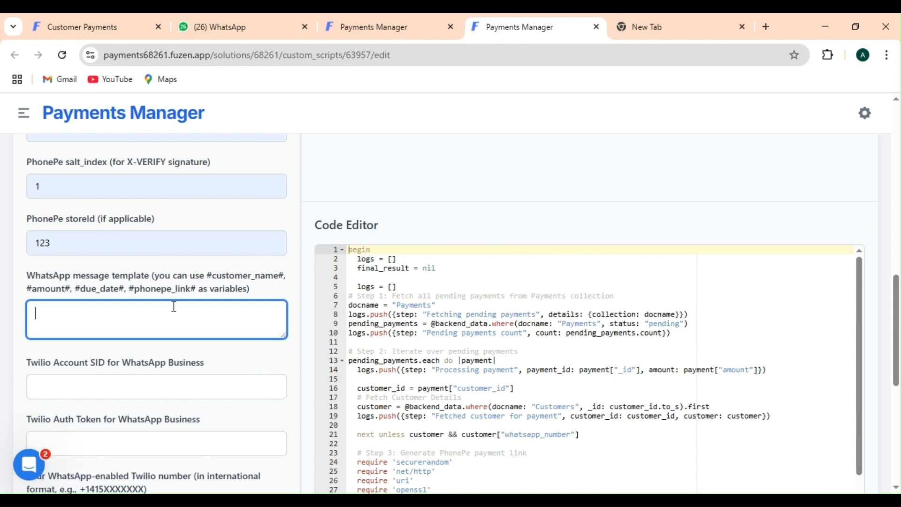
type("this is your link #phonepe_link#")
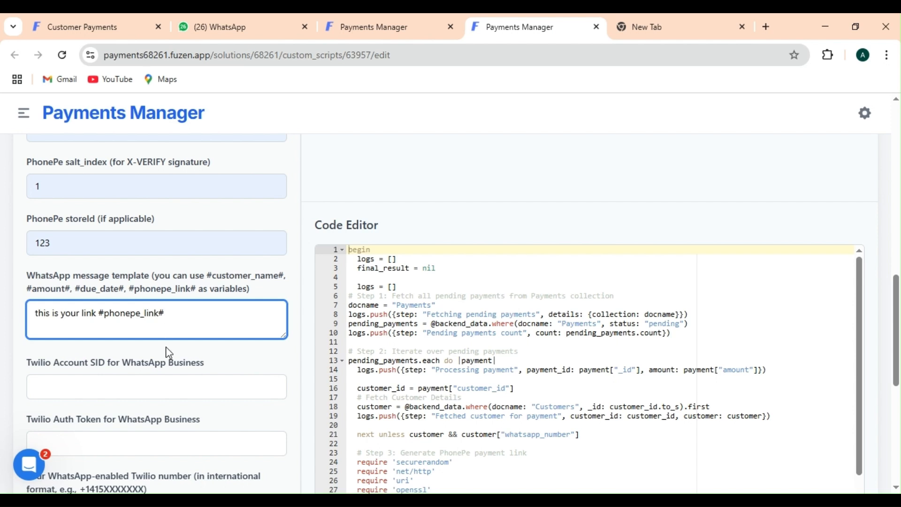
left_click(164, 381)
key("ctrl+v")
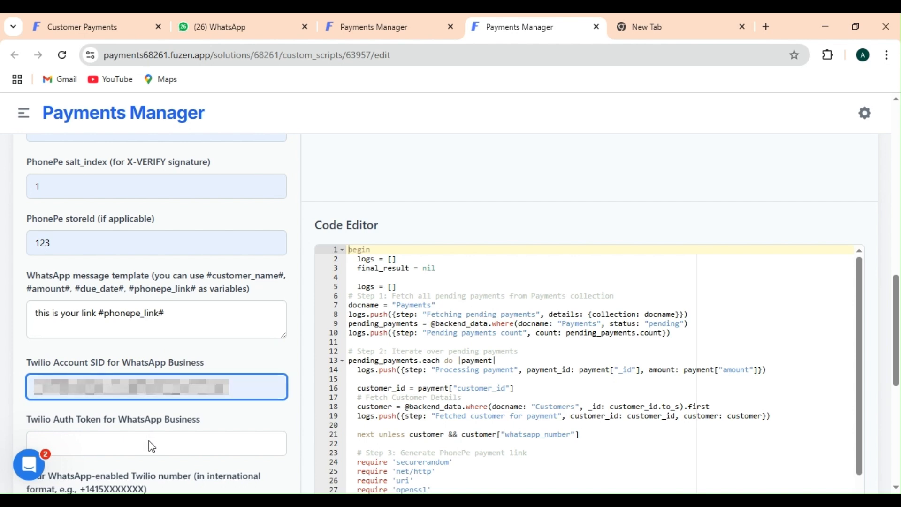
left_click(128, 443)
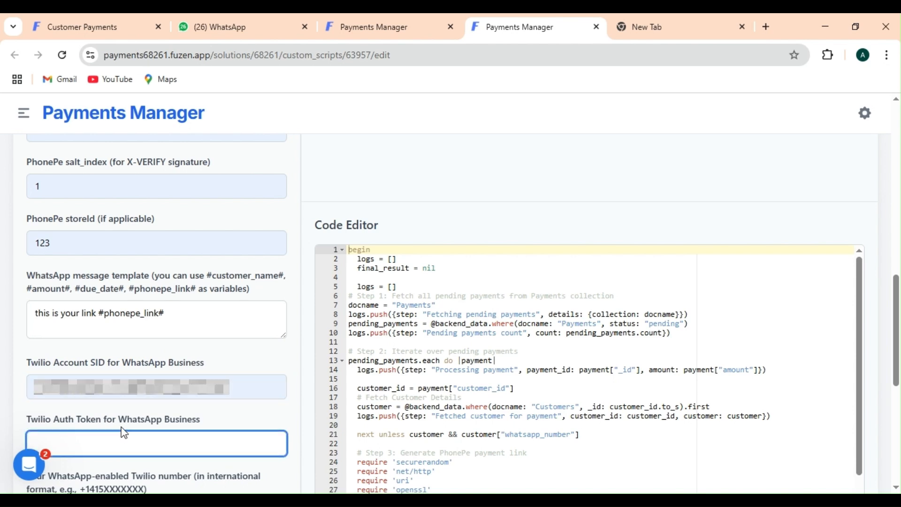
key("ctrl+v")
scroll(145, 400, "down", 2)
left_click(177, 403)
key("ctrl+v")
left_click(298, 394)
scroll(299, 394, "down", 5)
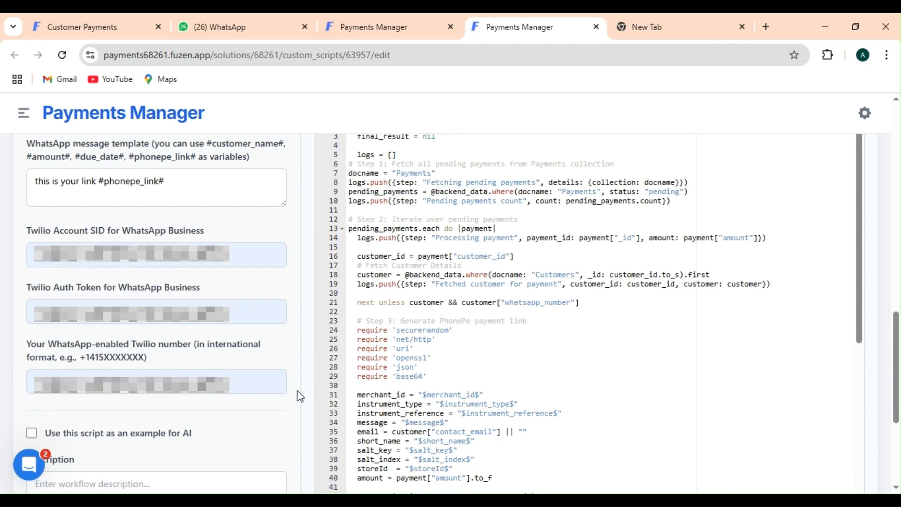
left_click(267, 453)
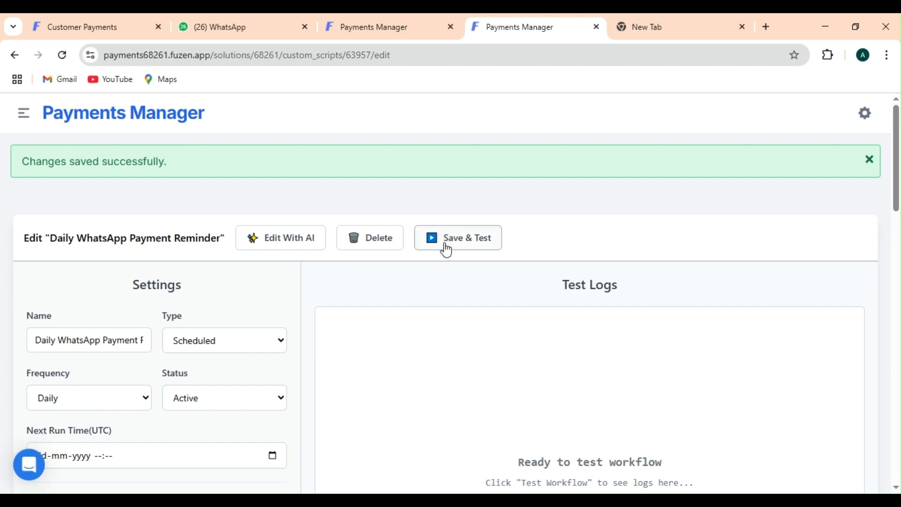
Test-run the workflow and have the AI fix the BSON serialization script error
left_click(448, 248)
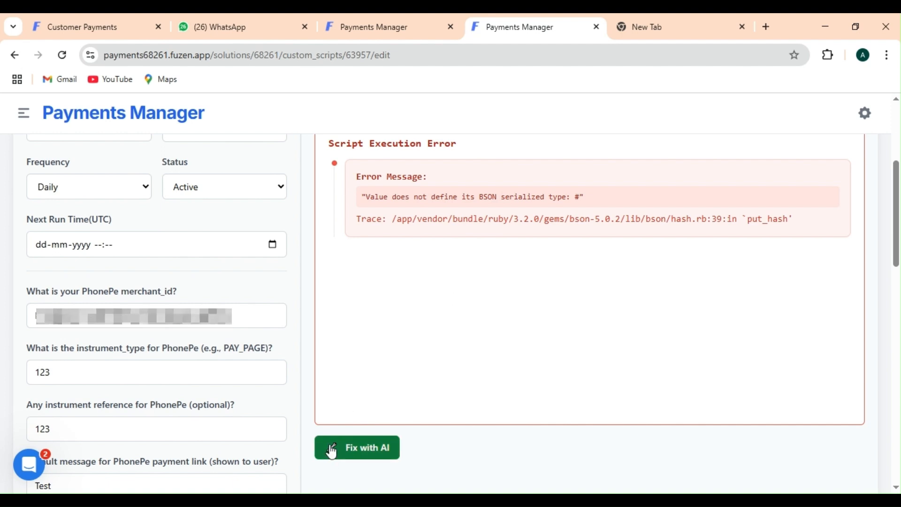
left_click(357, 448)
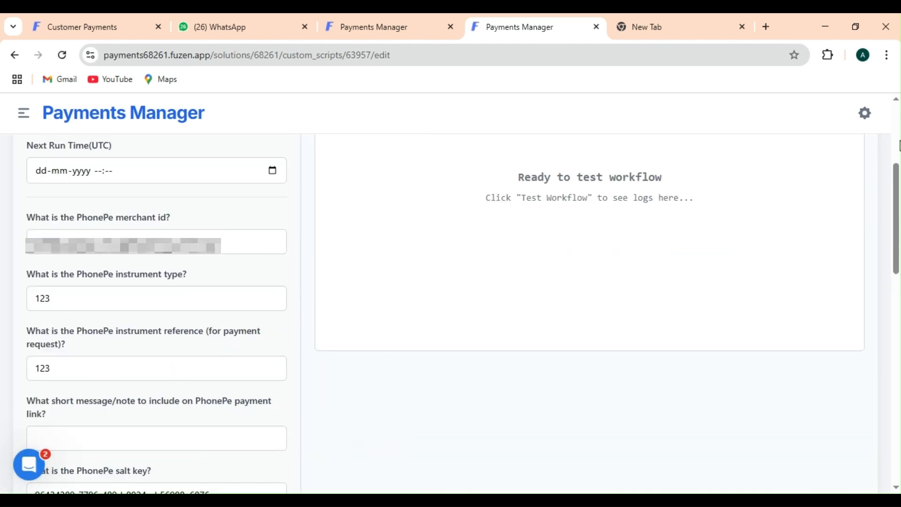
After the missing-required-fields warning, set the PhonePe payment note to 'Test'
scroll(548, 265, "up", 4)
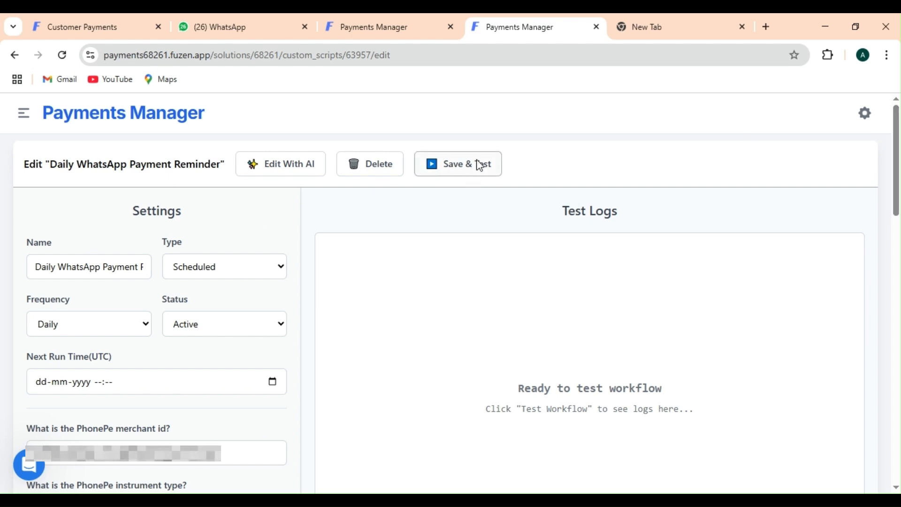
left_click(477, 163)
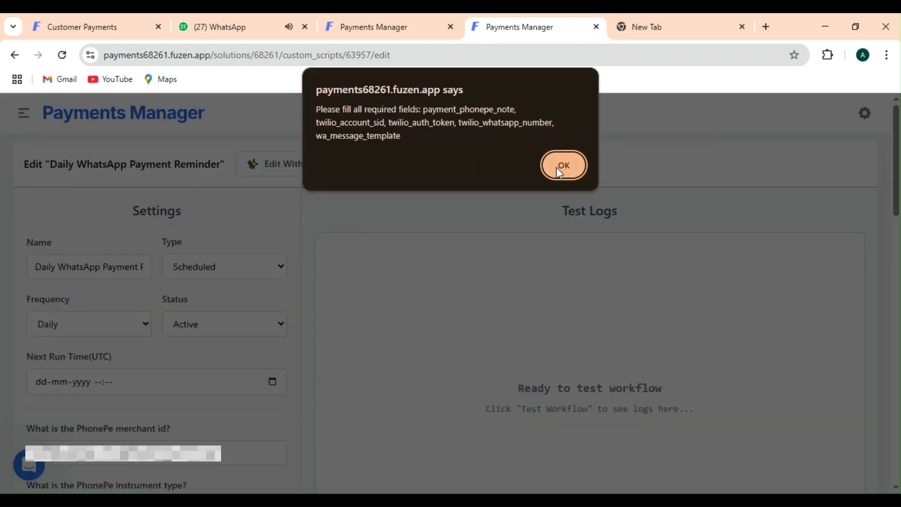
left_click(558, 167)
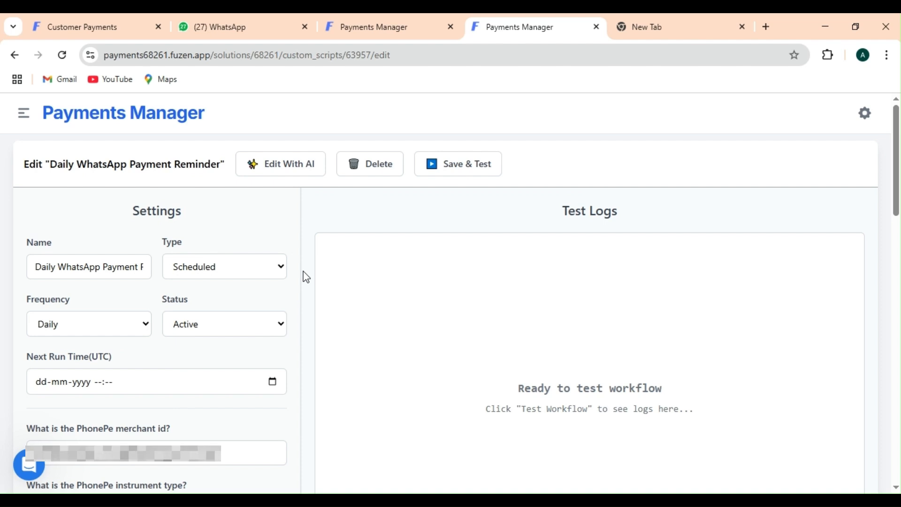
scroll(306, 277, "down", 4)
scroll(306, 277, "down", 4)
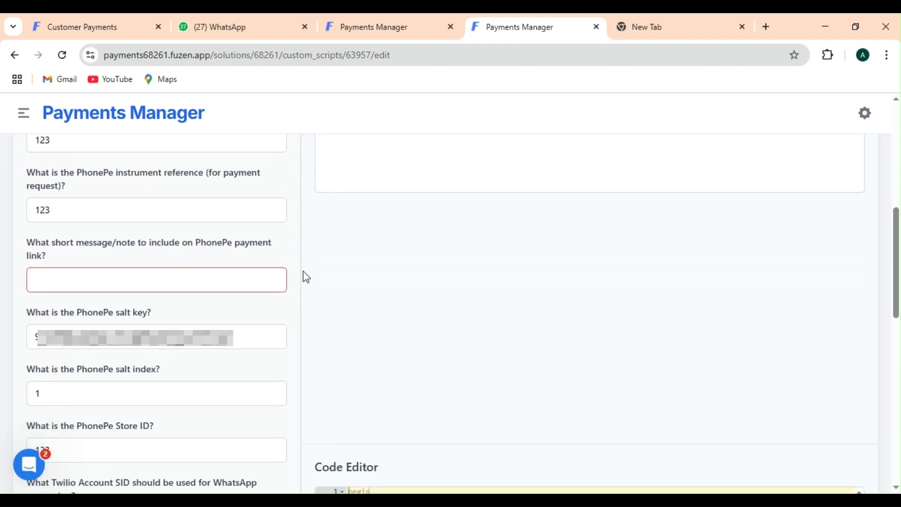
left_click(117, 280)
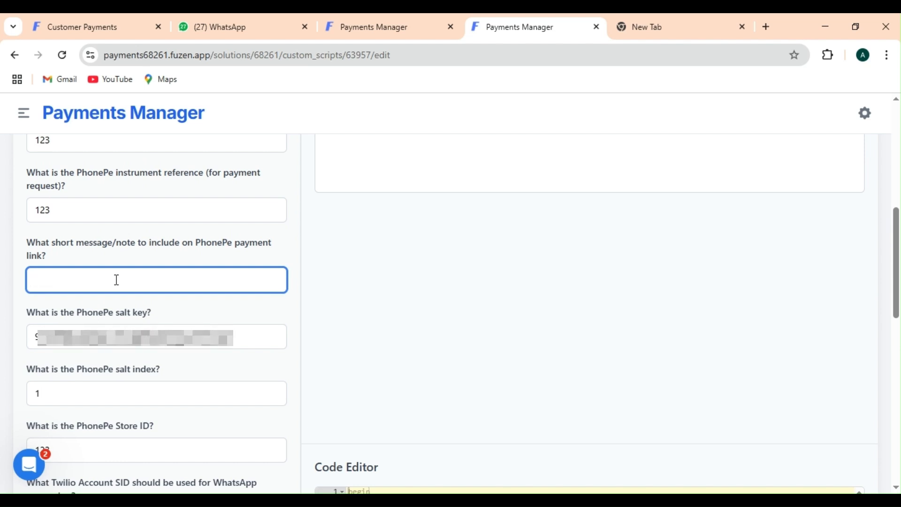
type("Test")
left_click(298, 280)
Paste in the Twilio Account SID, auth token and WhatsApp sender number
scroll(299, 280, "down", 1)
scroll(300, 282, "down", 6)
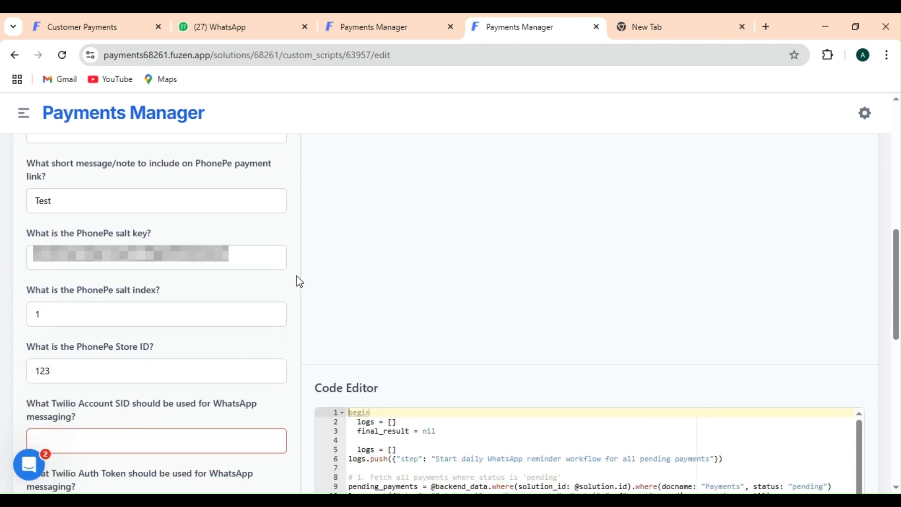
left_click(144, 201)
key("ctrl+v")
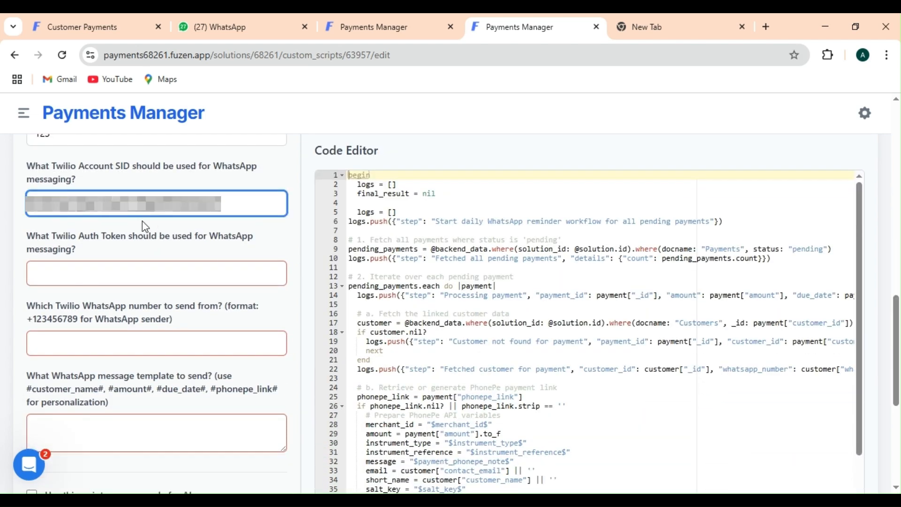
left_click(110, 264)
key("ctrl+v")
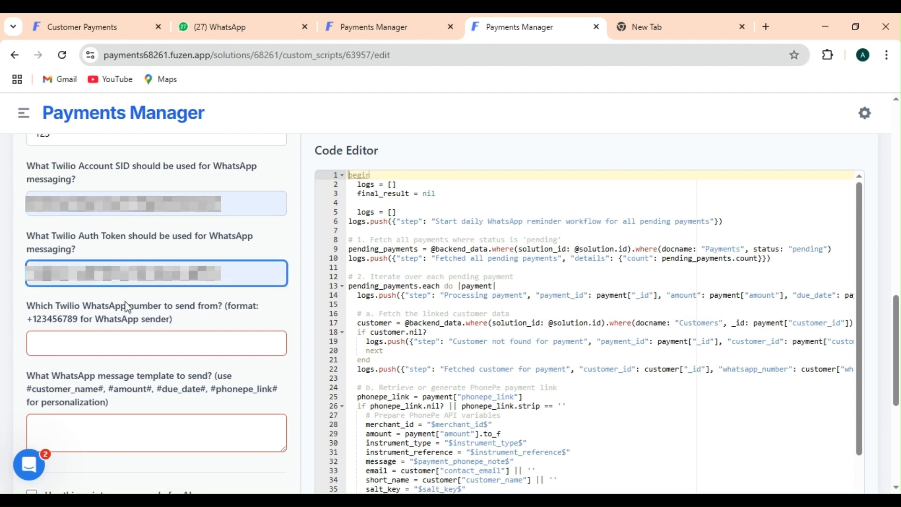
left_click(118, 339)
key("ctrl+v")
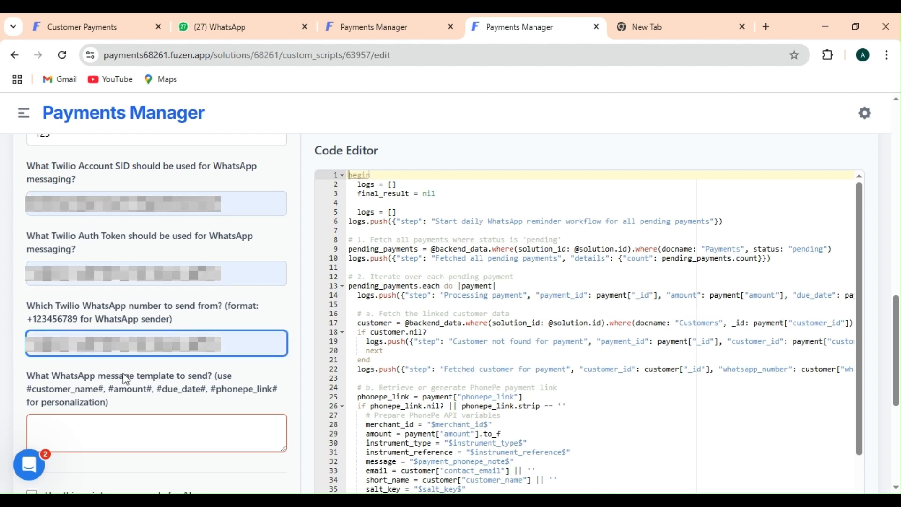
Set the template to 'Here is link to complete your pending payment for fuzen #phonepe_link#'
left_click(123, 441)
scroll(123, 441, "down", 1)
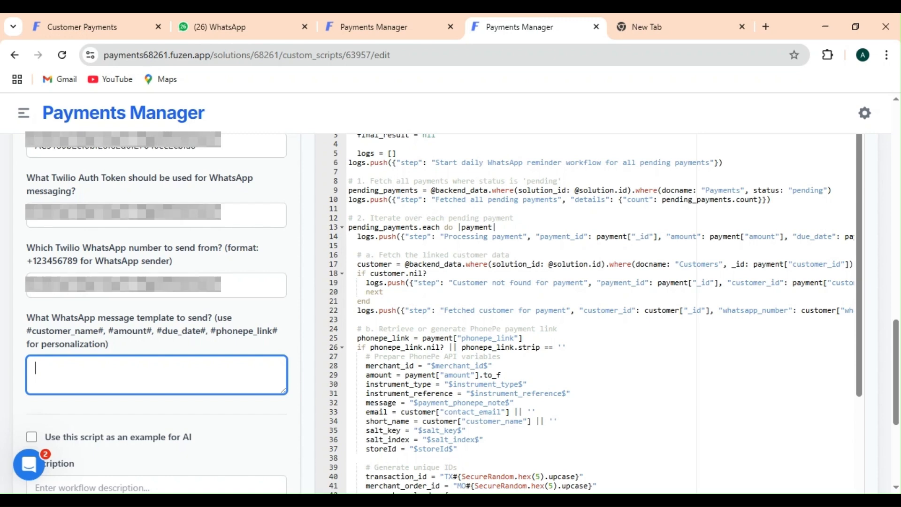
type("Here is link to complete you")
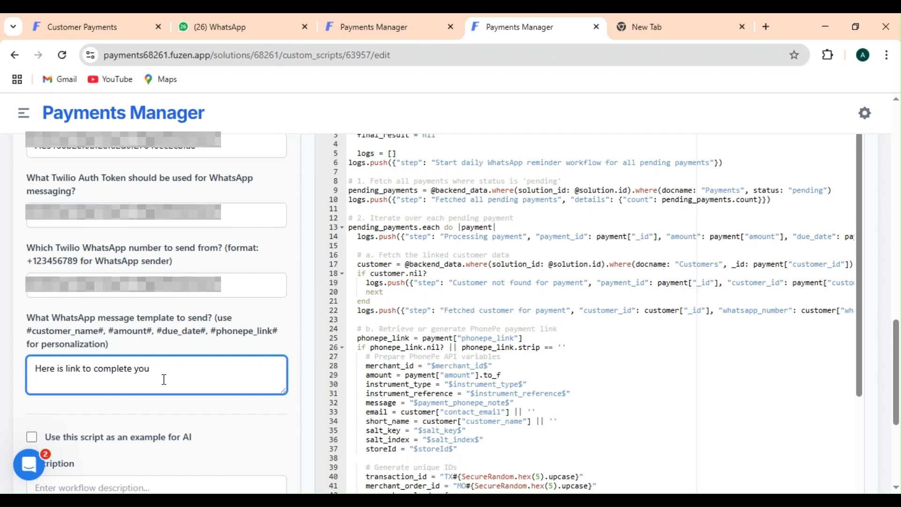
type("r pending payment for fuzen ")
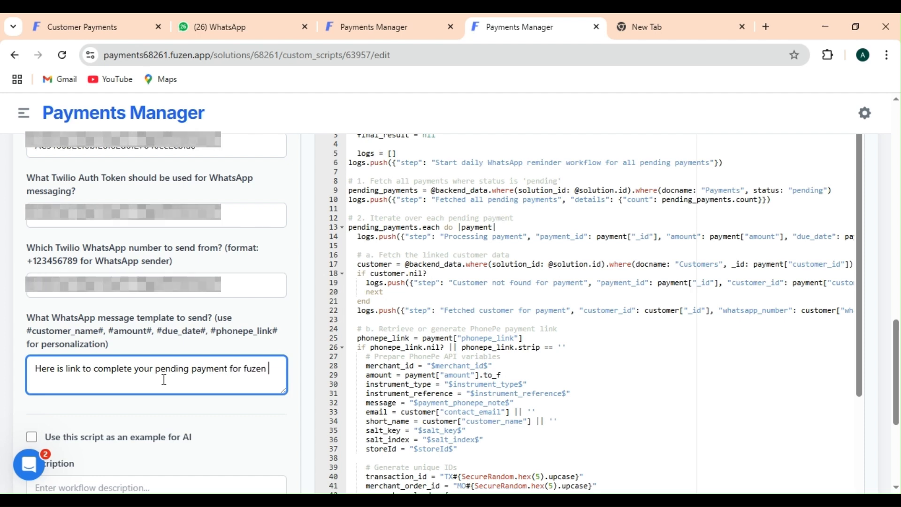
type("#phonepe_link#")
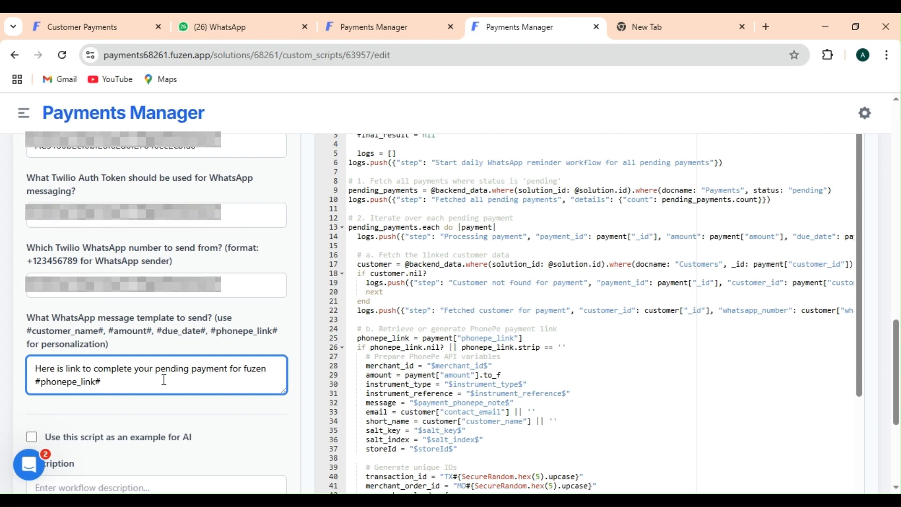
left_click(300, 407)
scroll(300, 406, "down", 2)
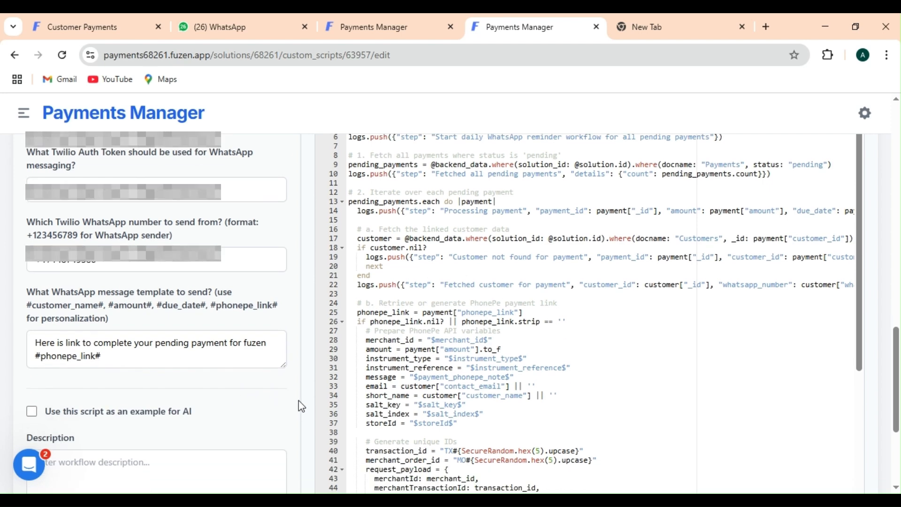
scroll(298, 401, "down", 5)
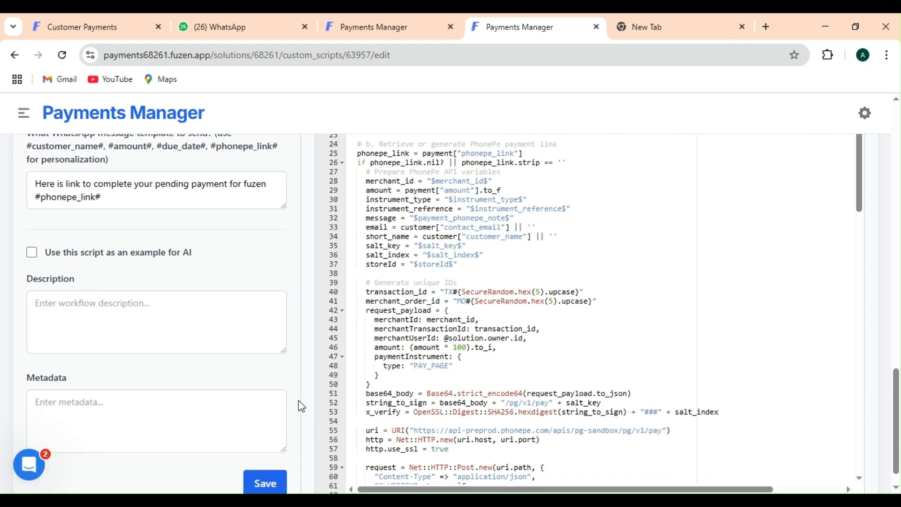
Save and test the workflow, confirming logs show WhatsApp payment links sent for 2 pending payments
left_click(266, 455)
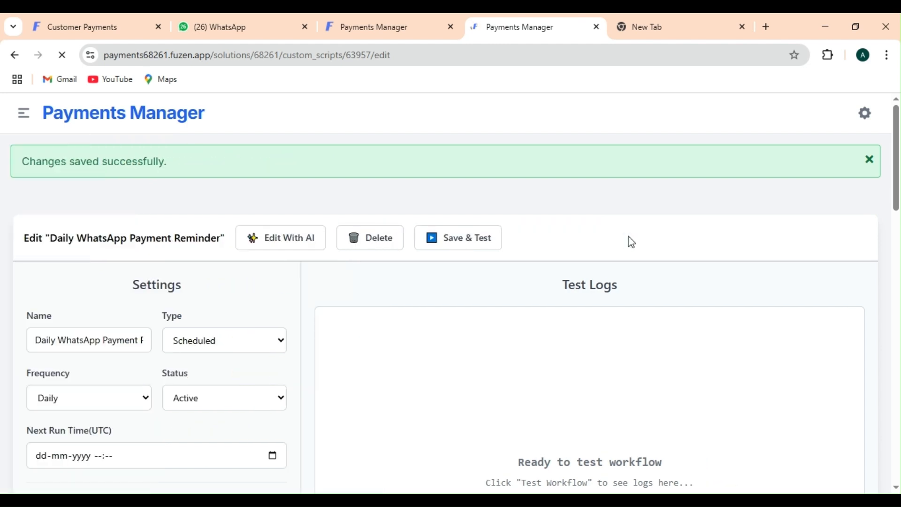
left_click(468, 238)
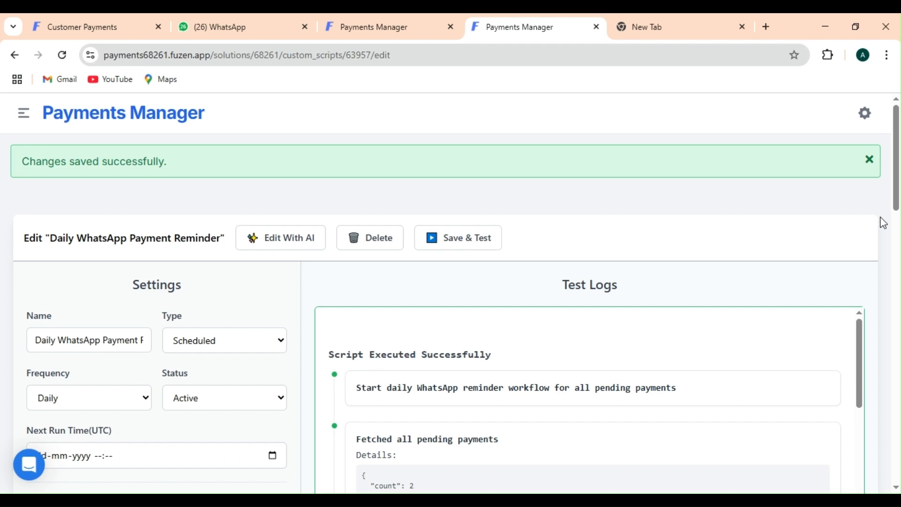
scroll(884, 223, "down", 5)
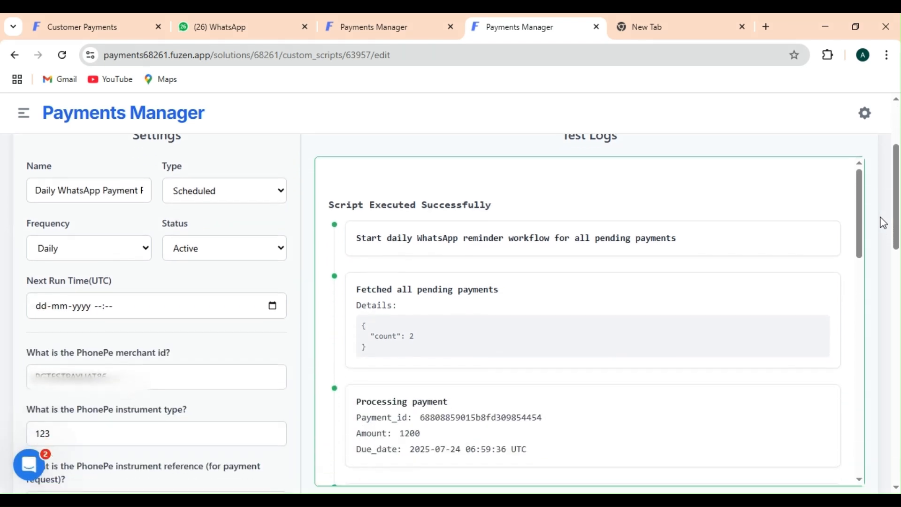
scroll(884, 224, "down", 1)
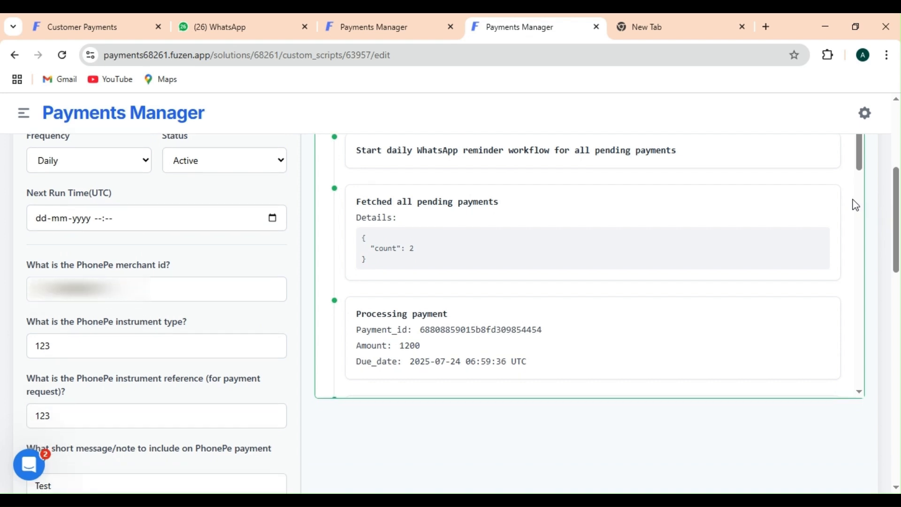
scroll(857, 202, "down", 5)
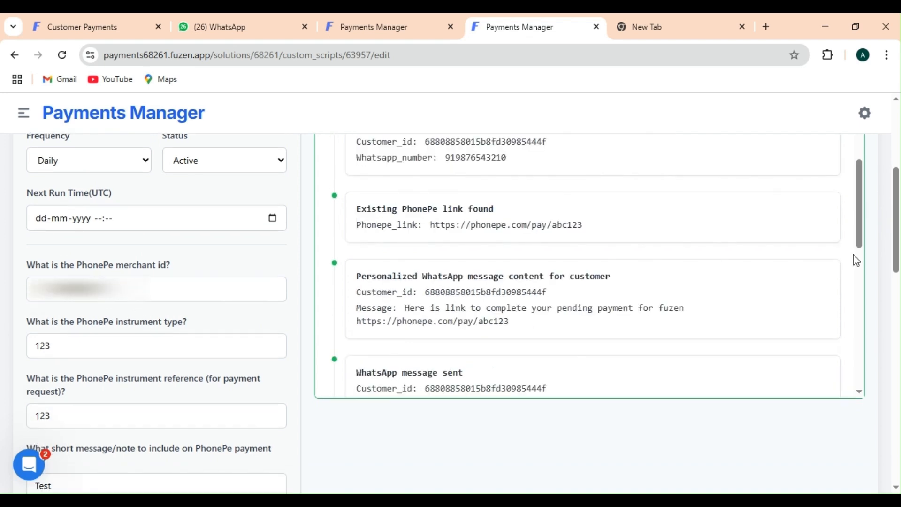
scroll(860, 264, "down", 5)
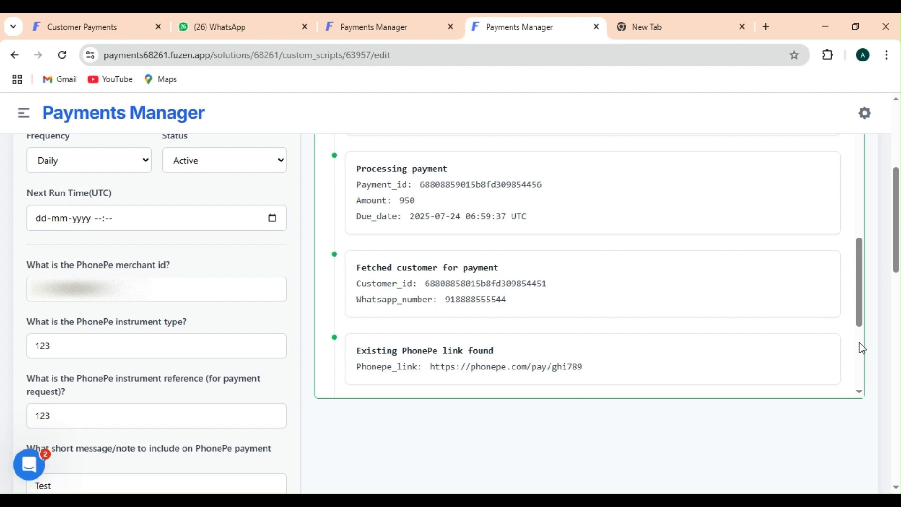
scroll(863, 348, "down", 5)
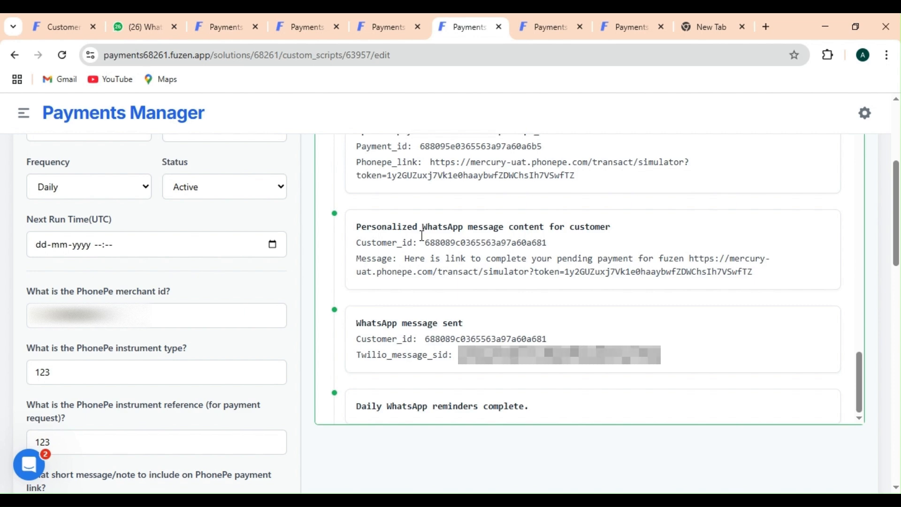
In WhatsApp Web, open the unread reminder chat and follow its PhonePe link to the ₹200.00 checkout
left_click(135, 13)
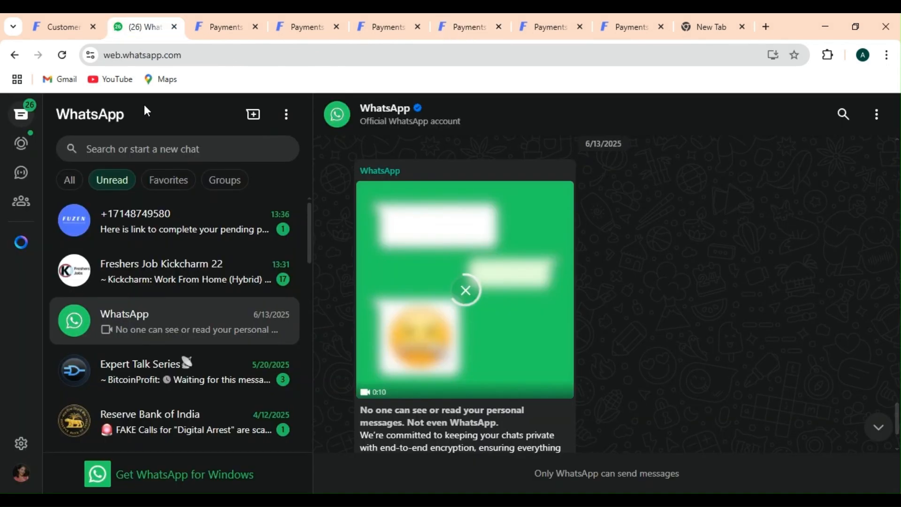
left_click(167, 217)
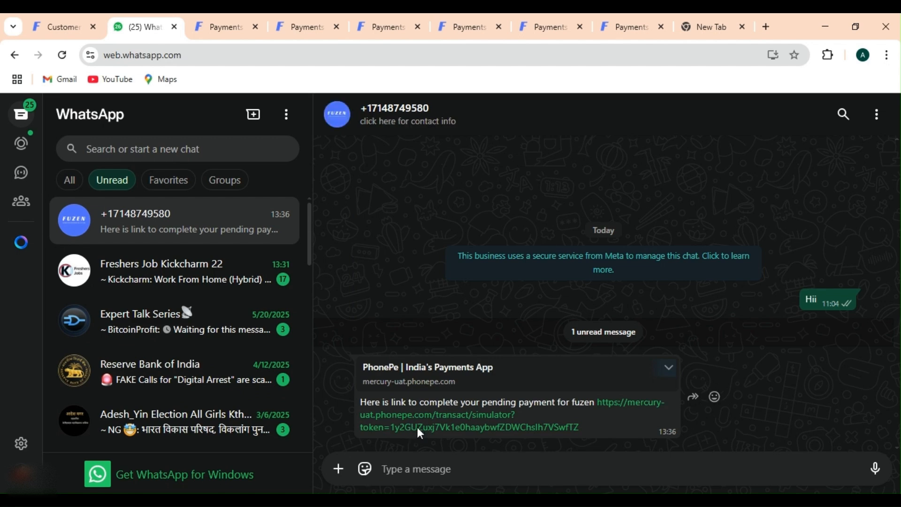
left_click(417, 428)
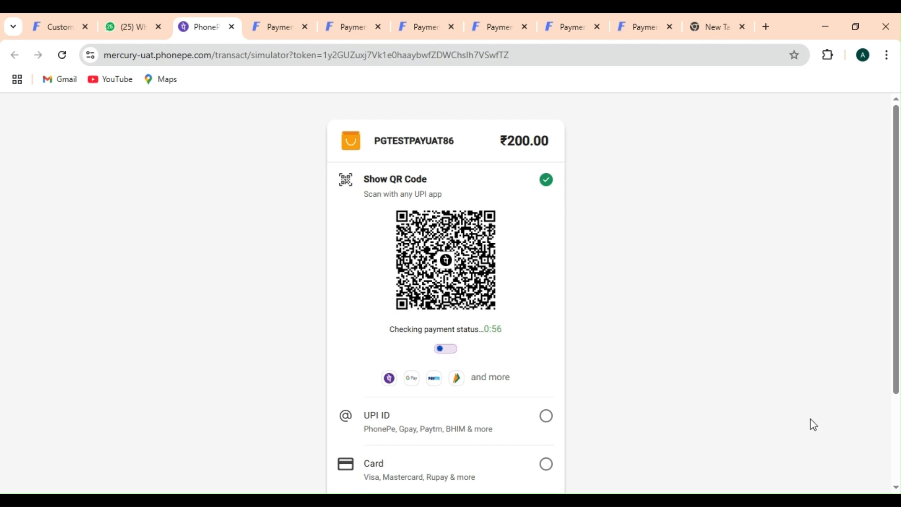
On the ₹200.00 PhonePe checkout, try the UPI ID and Card options, then return to Show QR Code
left_click(895, 447)
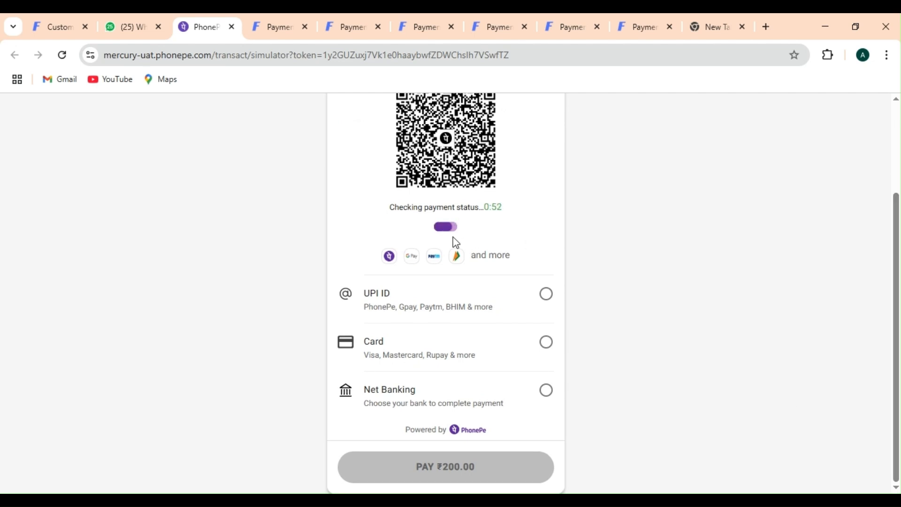
left_click(546, 292)
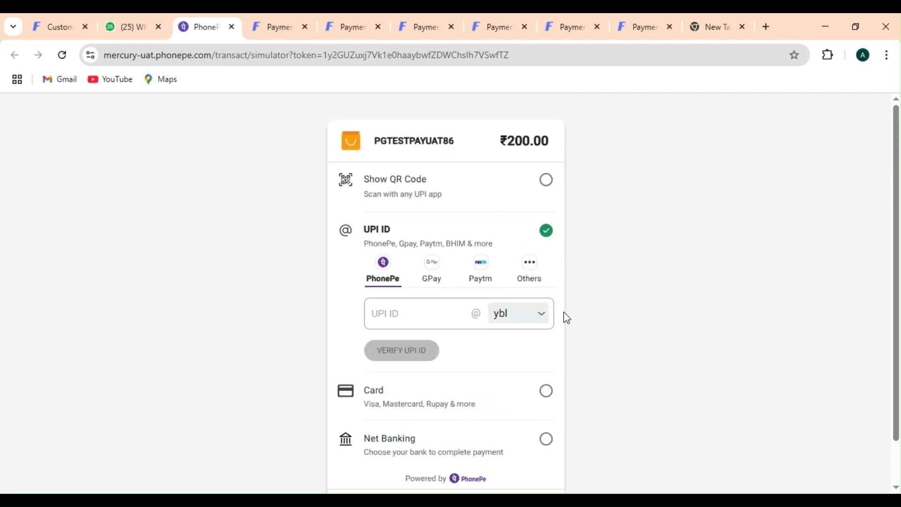
left_click(552, 401)
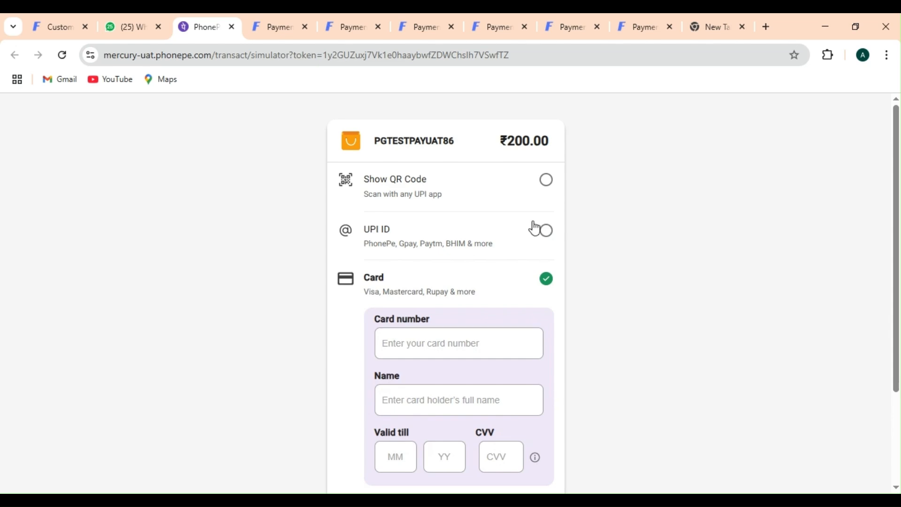
left_click(548, 184)
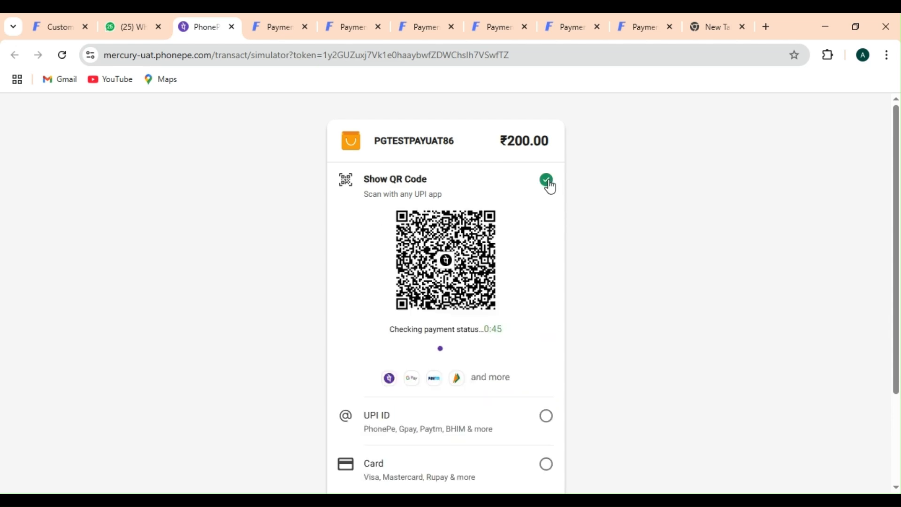